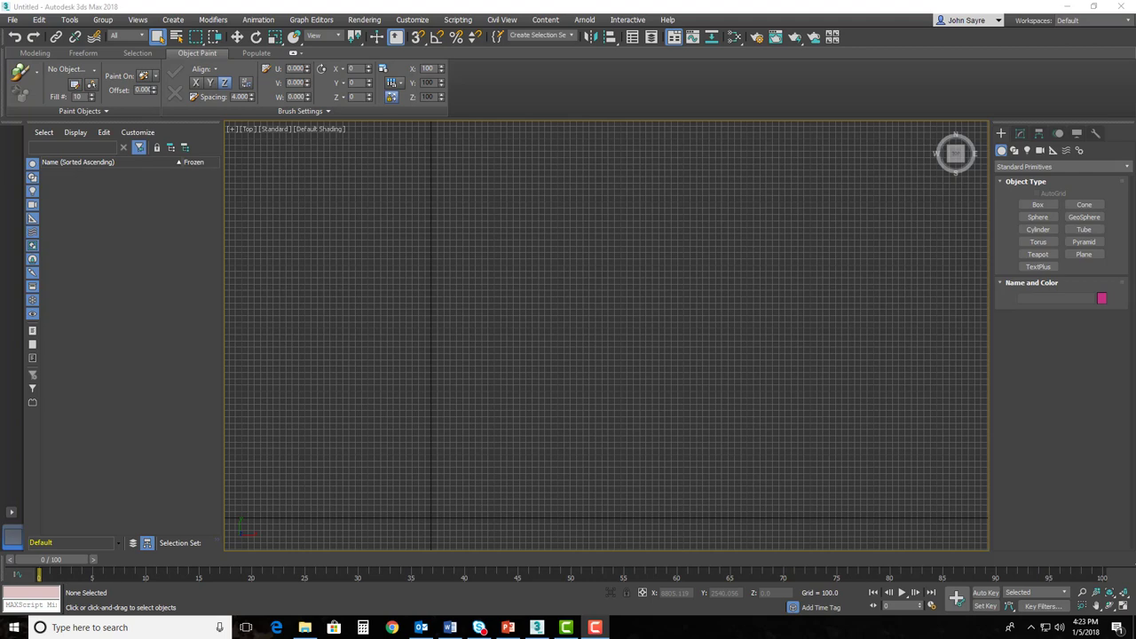
# Step: Open the FBXOUT from InfraWorks folder to view the ground and buildings exports, then move Explorer aside
pyautogui.click(304, 627)
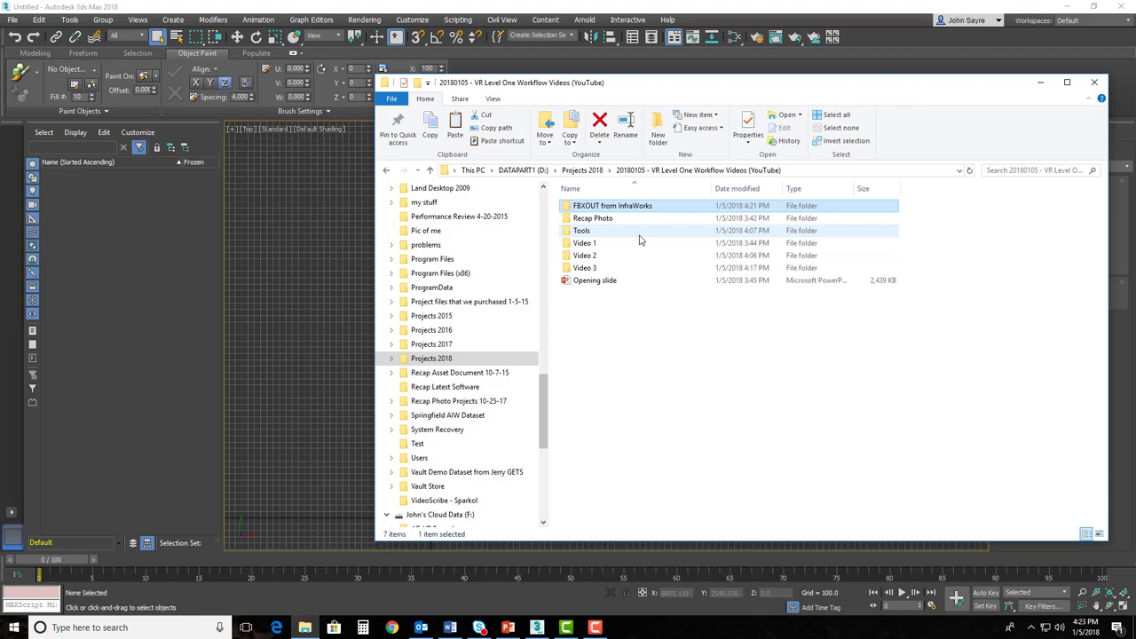
pyautogui.doubleClick(607, 210)
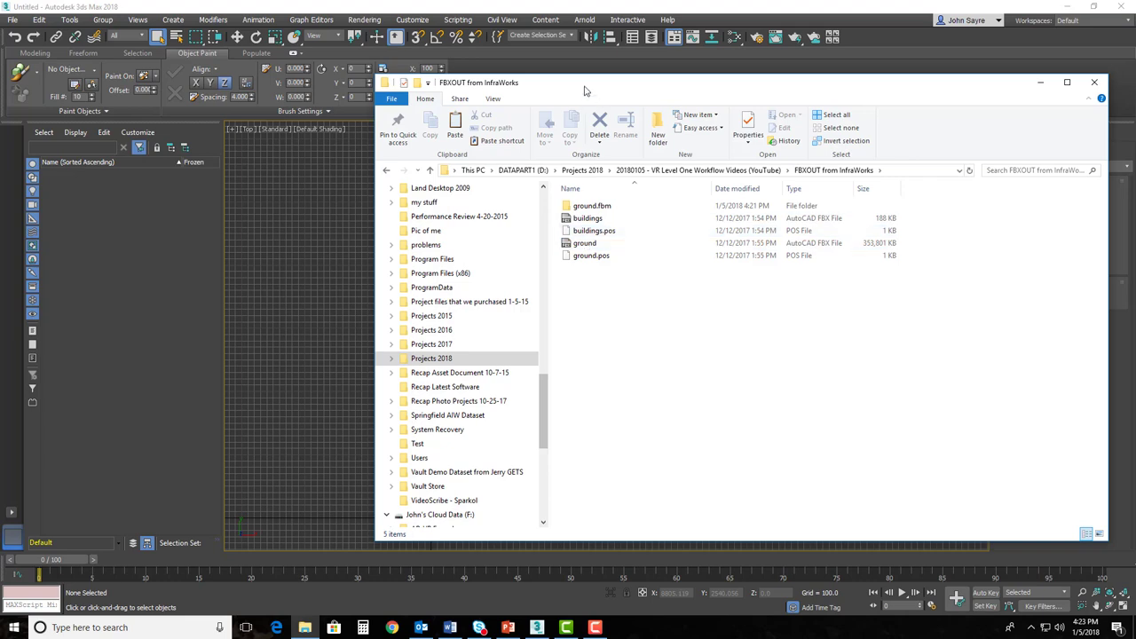
pyautogui.moveTo(584, 89); pyautogui.dragTo(1135, 96)
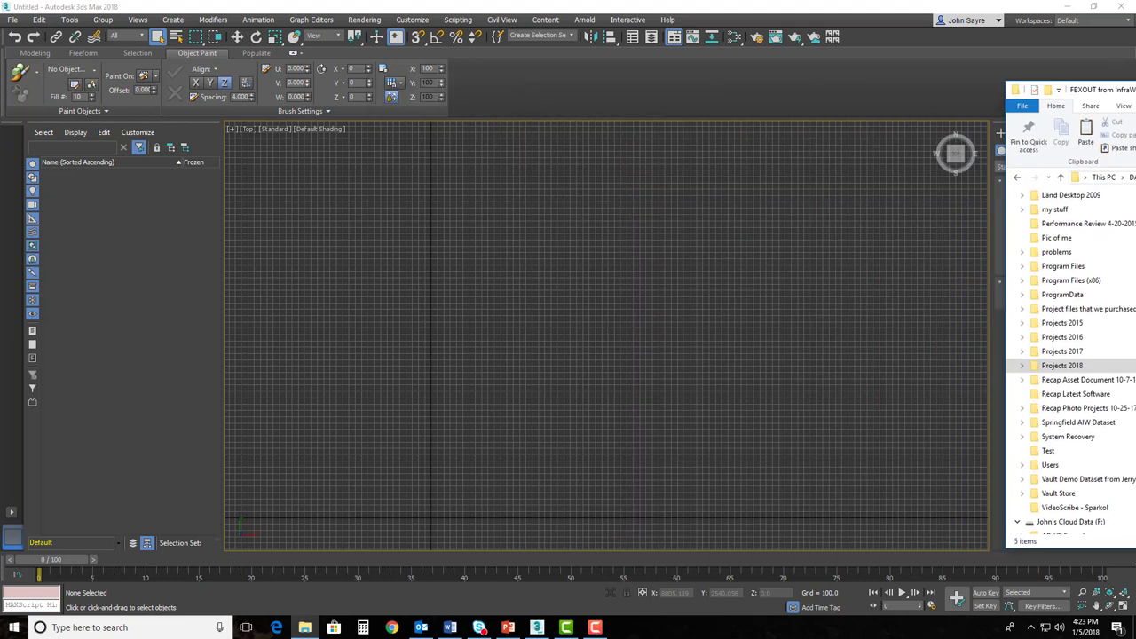
# Step: Import the ground FBX from FBXOUT from InfraWorks using the default FBX import settings
pyautogui.click(14, 19)
pyautogui.moveTo(47, 182)
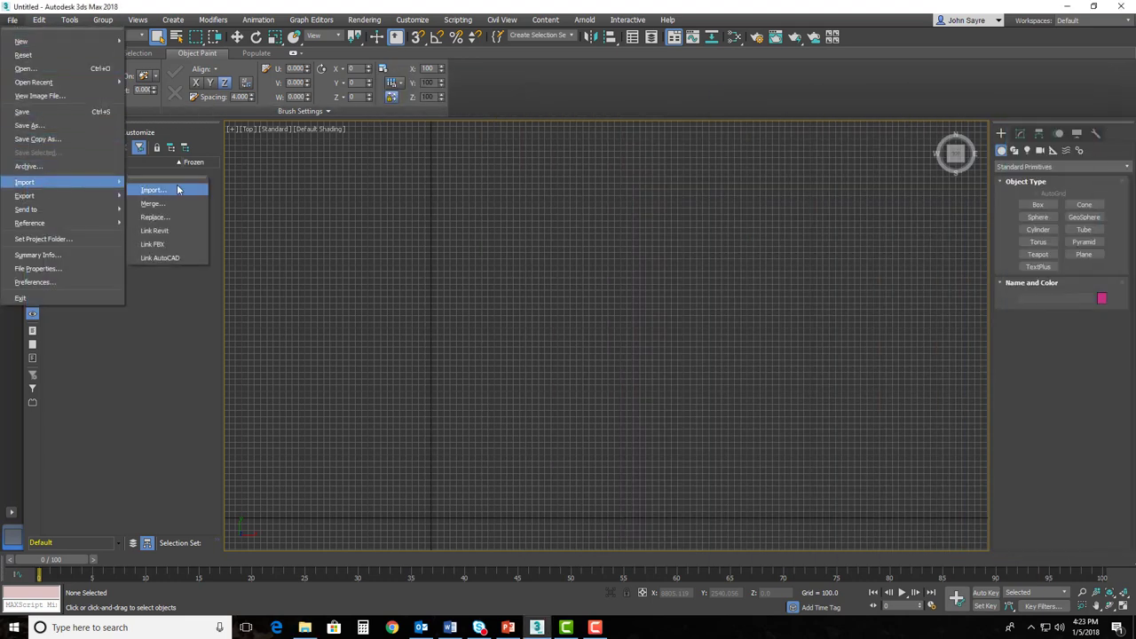
pyautogui.click(178, 189)
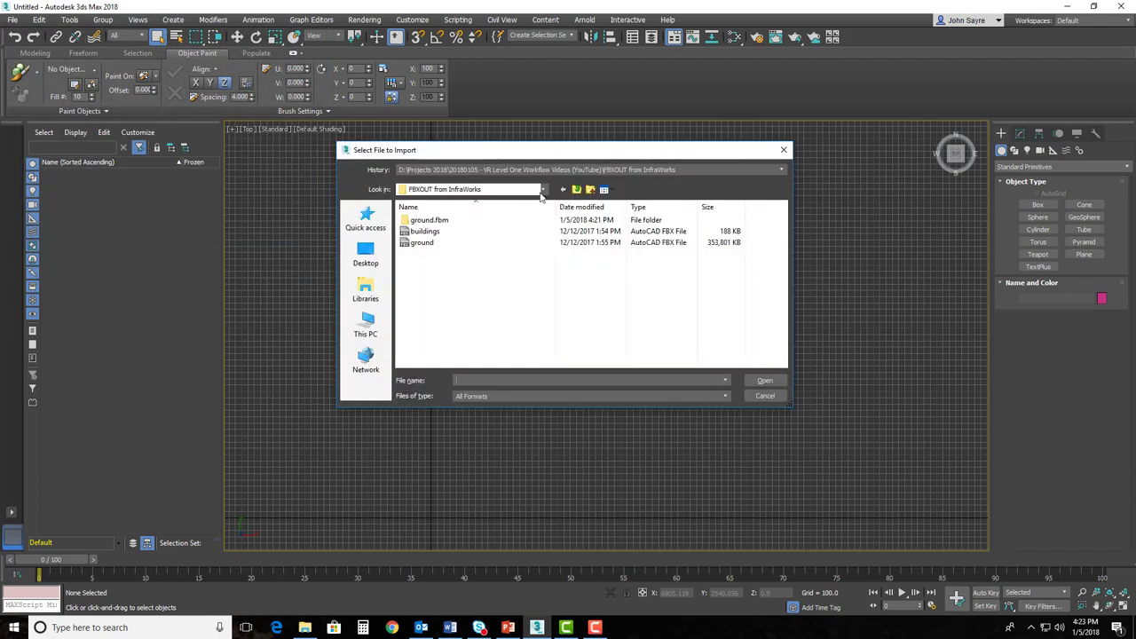
pyautogui.click(544, 190)
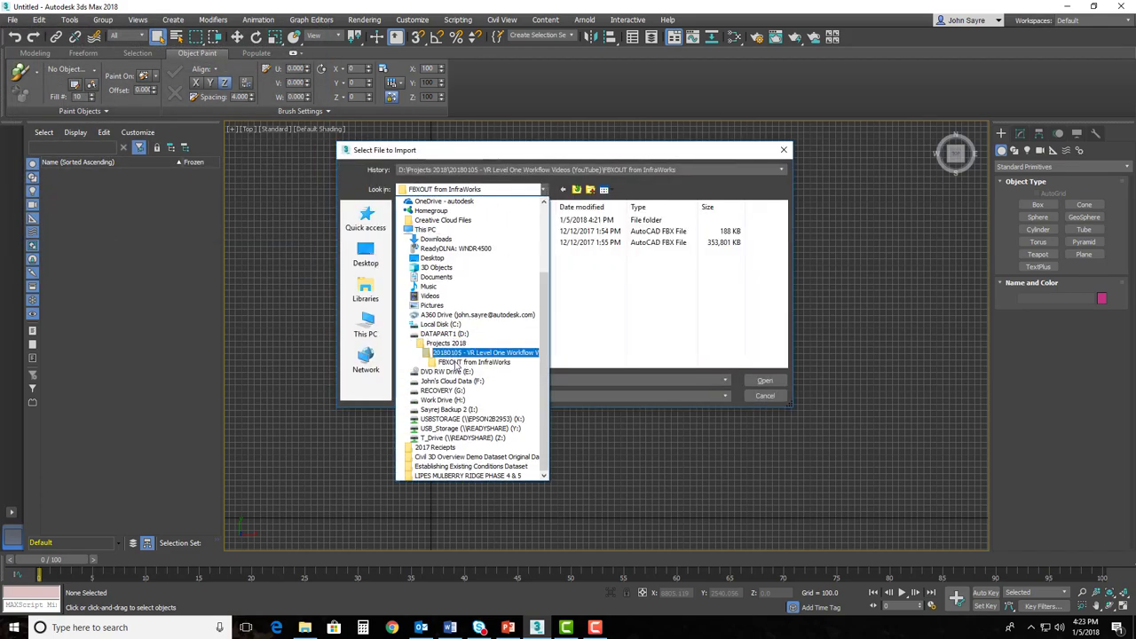
pyautogui.click(471, 364)
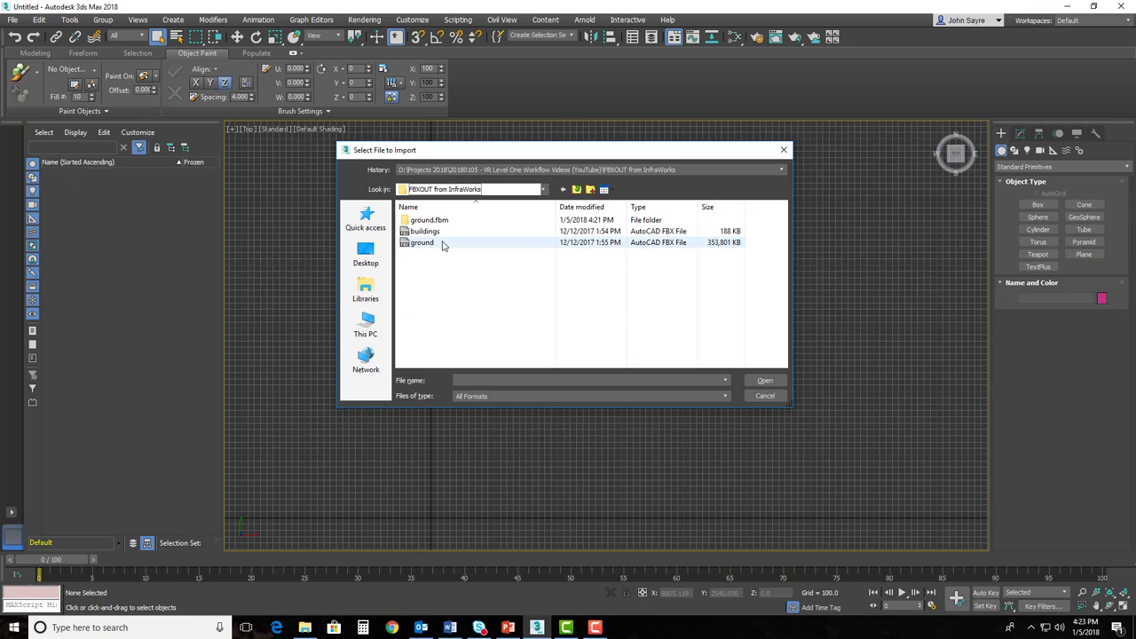
pyautogui.click(444, 244)
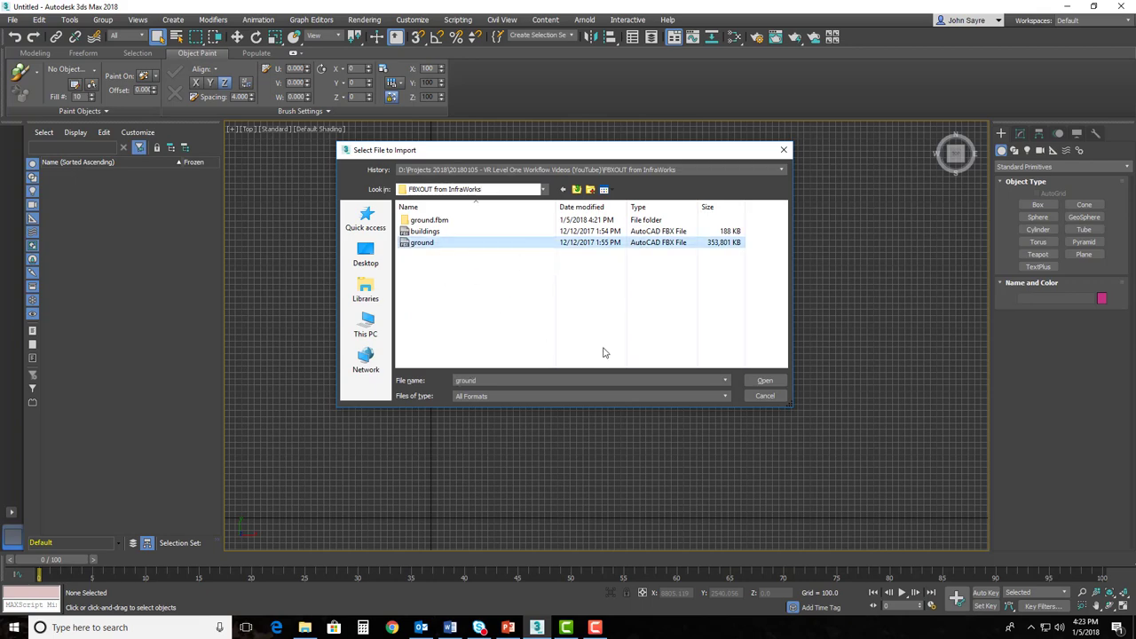
pyautogui.click(764, 380)
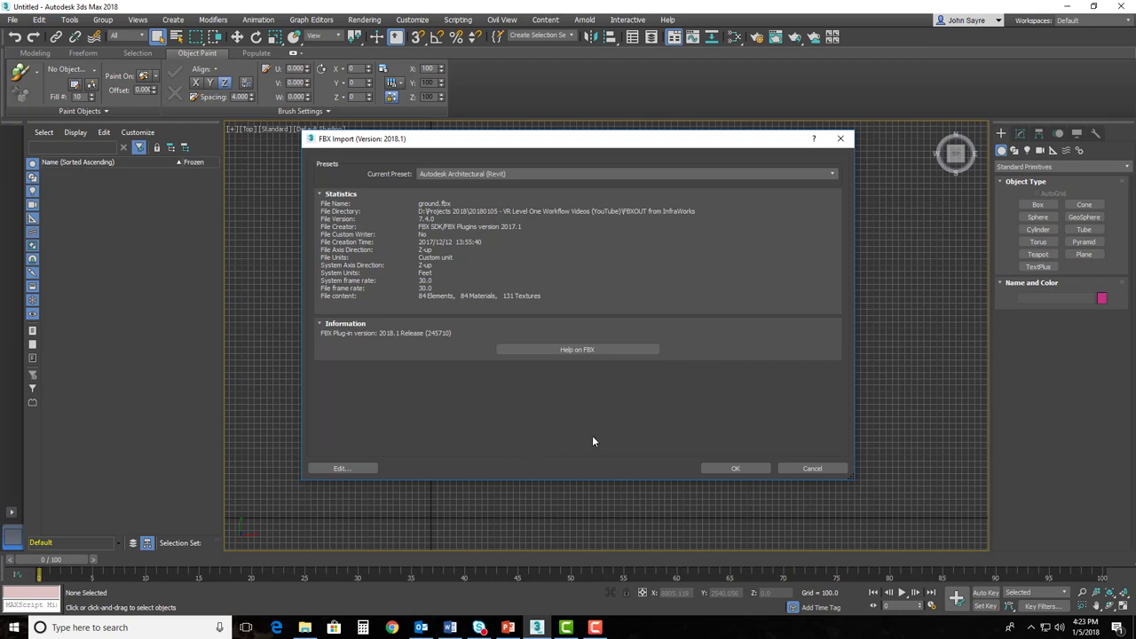
pyautogui.click(736, 468)
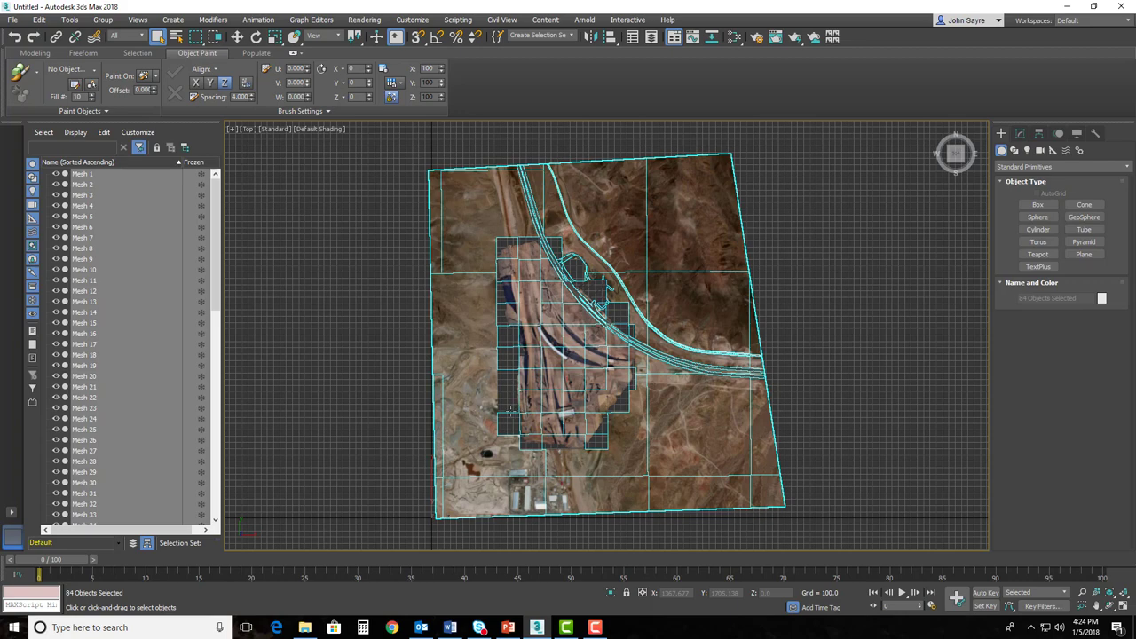
# Step: Zoom in and out in the Top viewport to inspect the 84 imported terrain tiles
pyautogui.scroll(3, 546, 377)
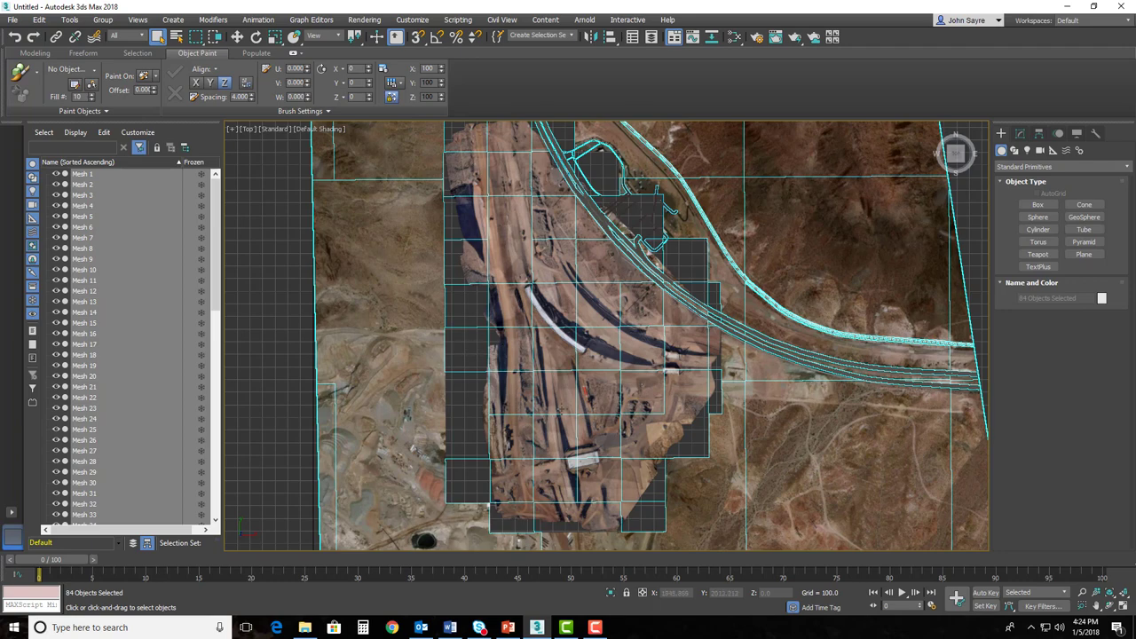
pyautogui.scroll(-2, 573, 402)
pyautogui.scroll(-2, 573, 403)
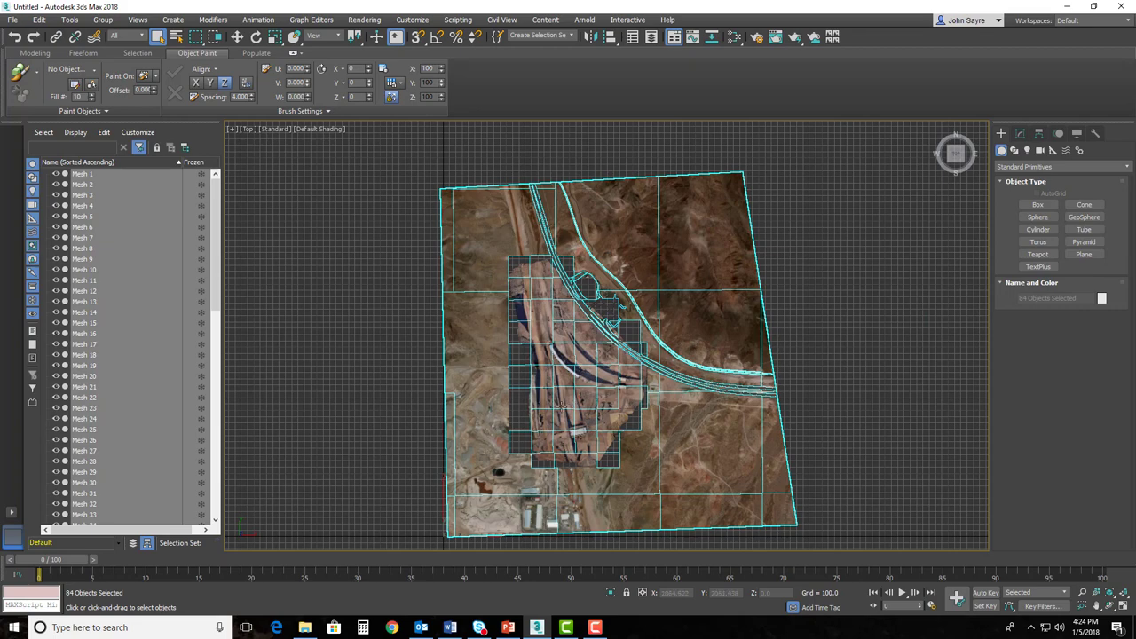
# Step: Import the buildings FBX from the same folder with the default import settings
pyautogui.click(12, 20)
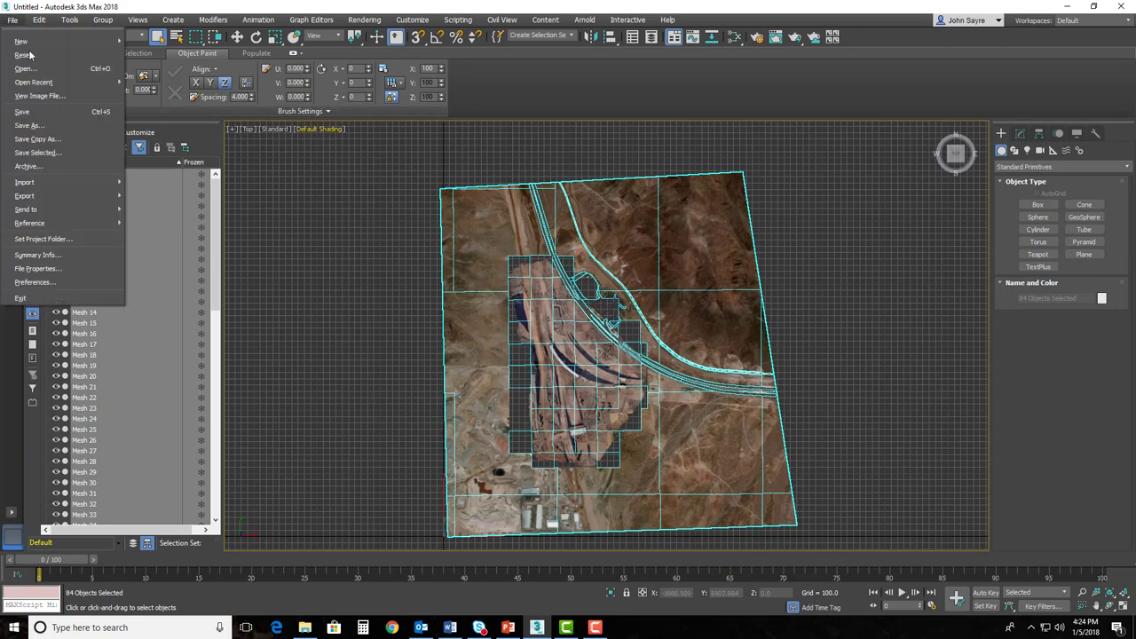
pyautogui.moveTo(49, 182)
pyautogui.click(151, 189)
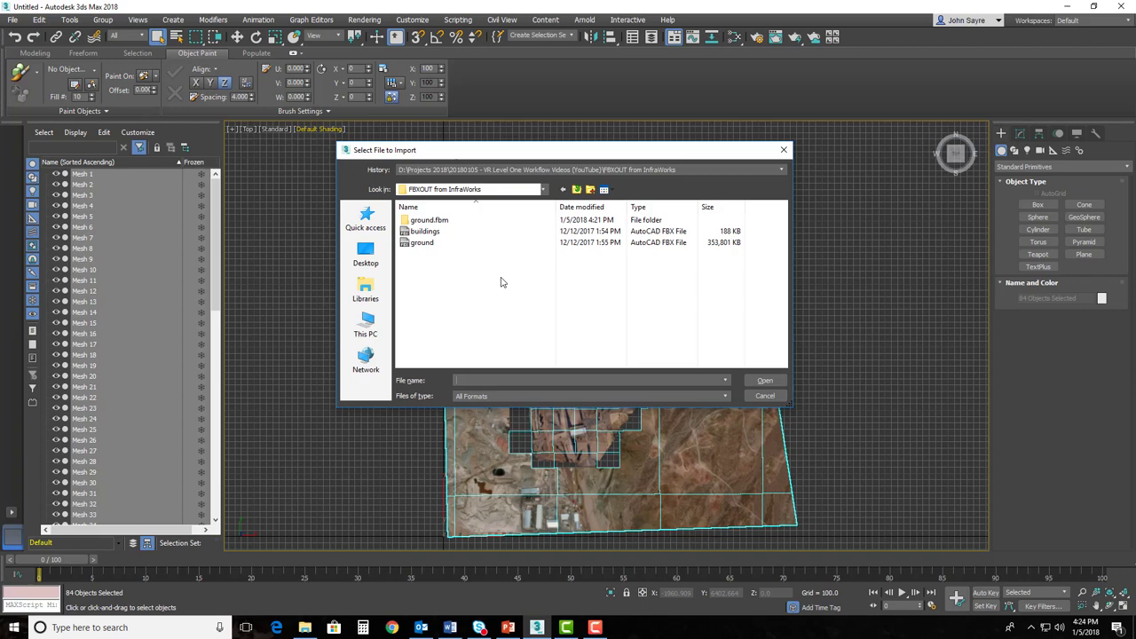
pyautogui.click(426, 231)
pyautogui.click(763, 380)
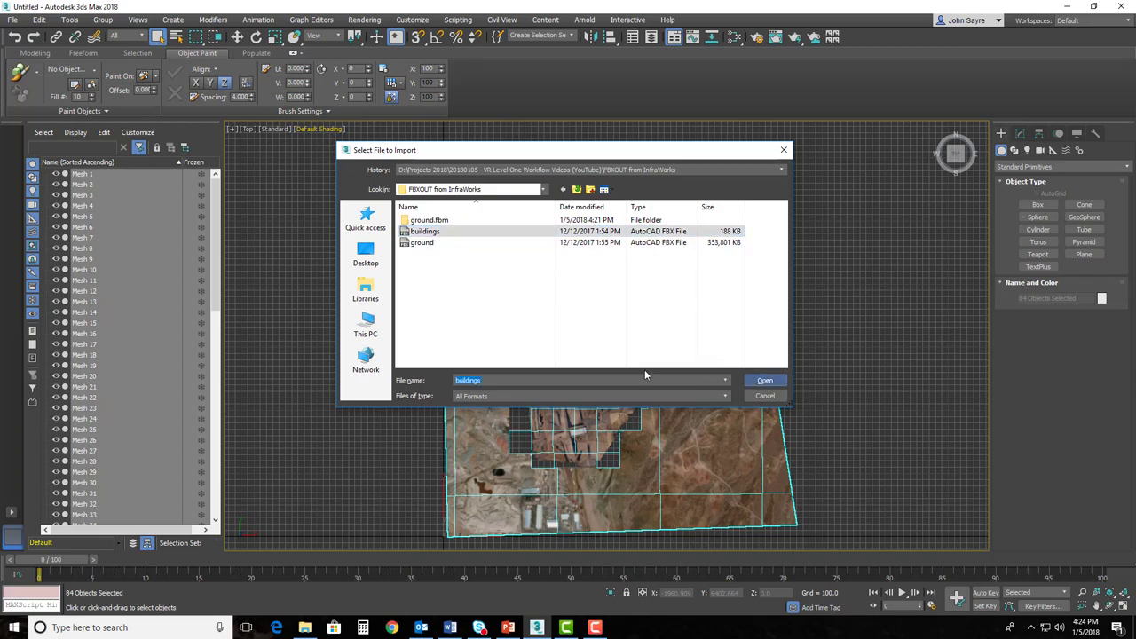
pyautogui.click(735, 467)
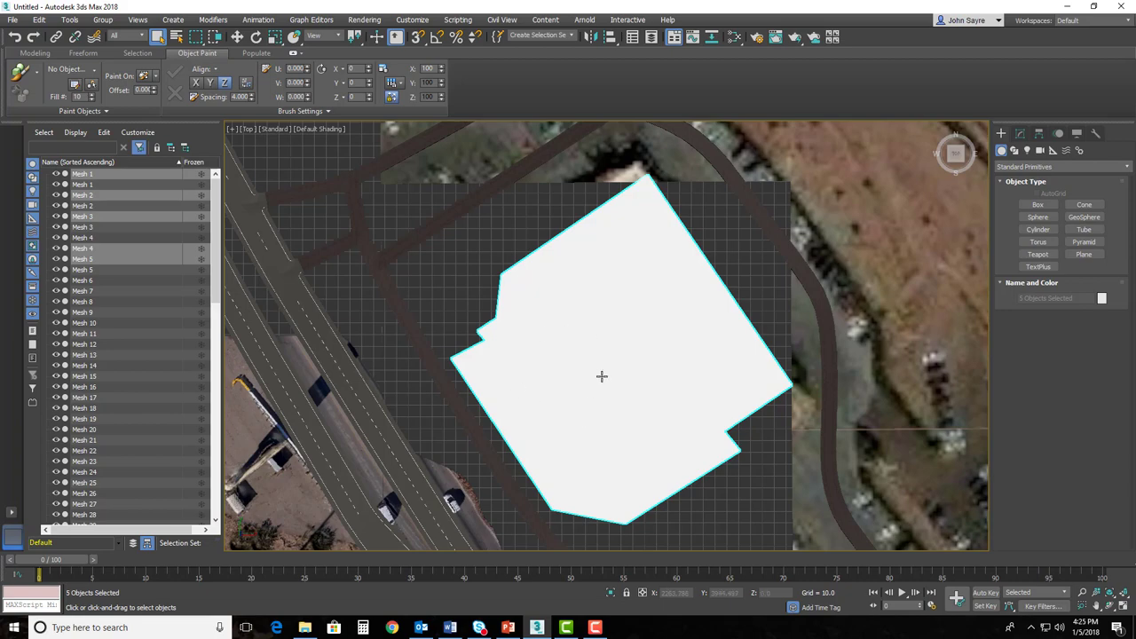
# Step: Pan and zoom the viewport to centre and inspect the whole terrain around the buildings
pyautogui.scroll(-4, 600, 375)
pyautogui.moveTo(603, 400); pyautogui.dragTo(609, 249, button='middle')
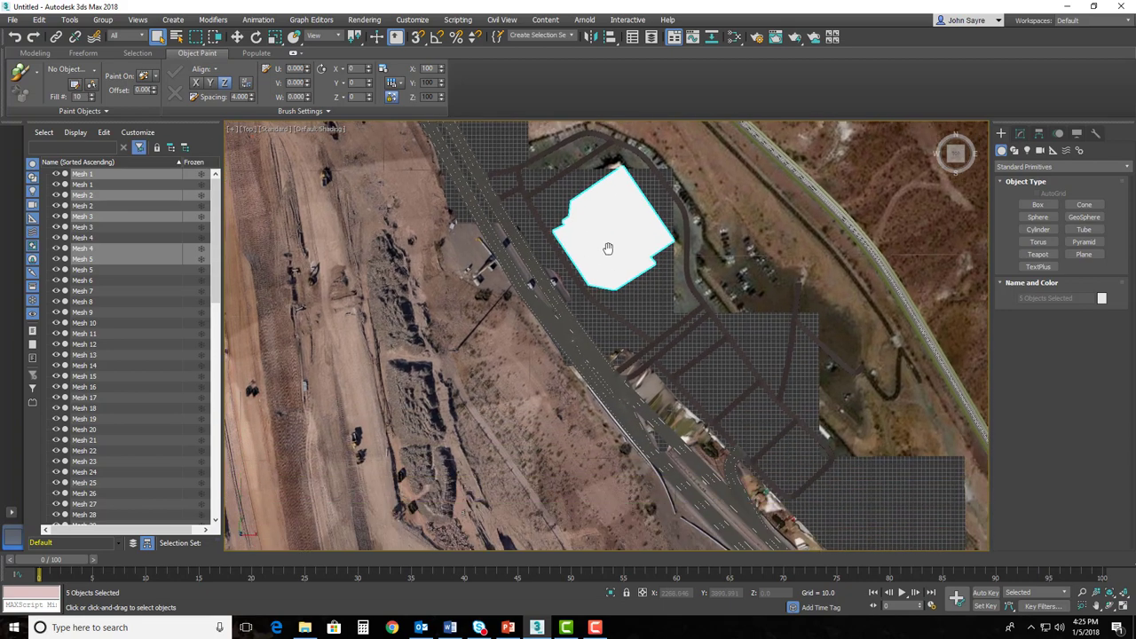
pyautogui.scroll(-2, 607, 248)
pyautogui.scroll(-2, 607, 248)
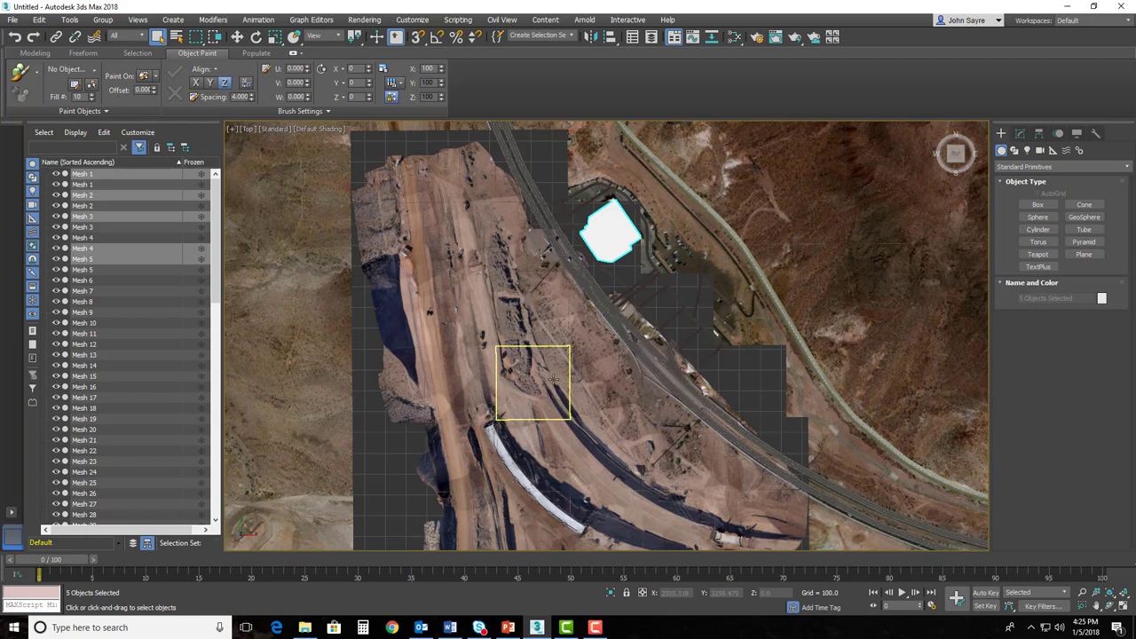
pyautogui.scroll(-2, 554, 380)
pyautogui.moveTo(583, 437); pyautogui.dragTo(532, 335, button='middle')
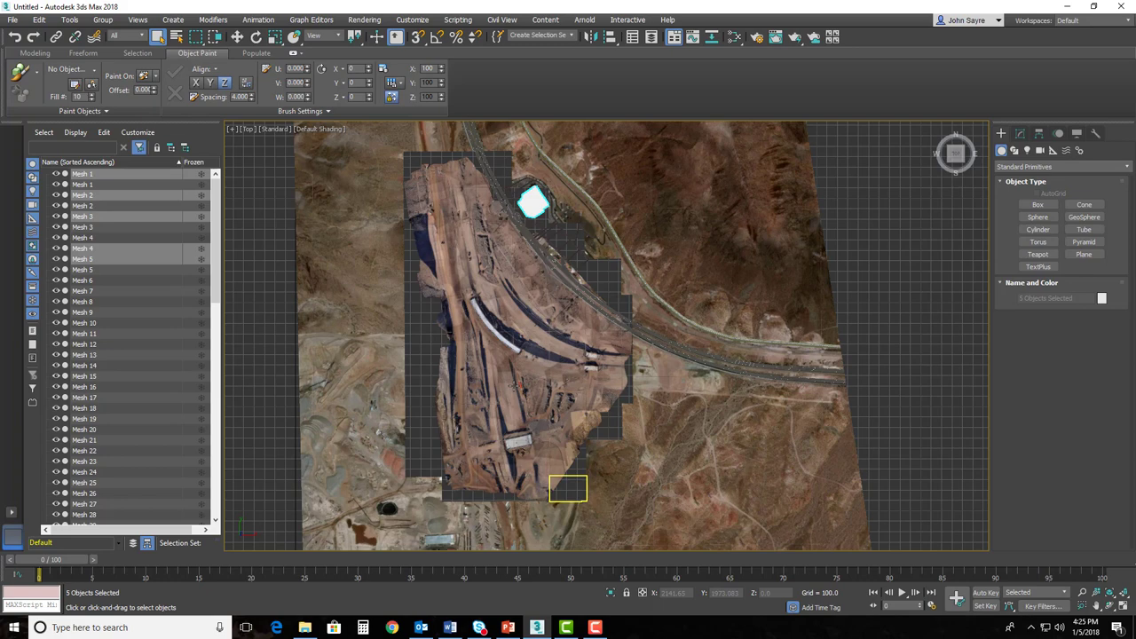
pyautogui.moveTo(568, 488); pyautogui.dragTo(612, 507, button='middle')
pyautogui.scroll(-3, 532, 462)
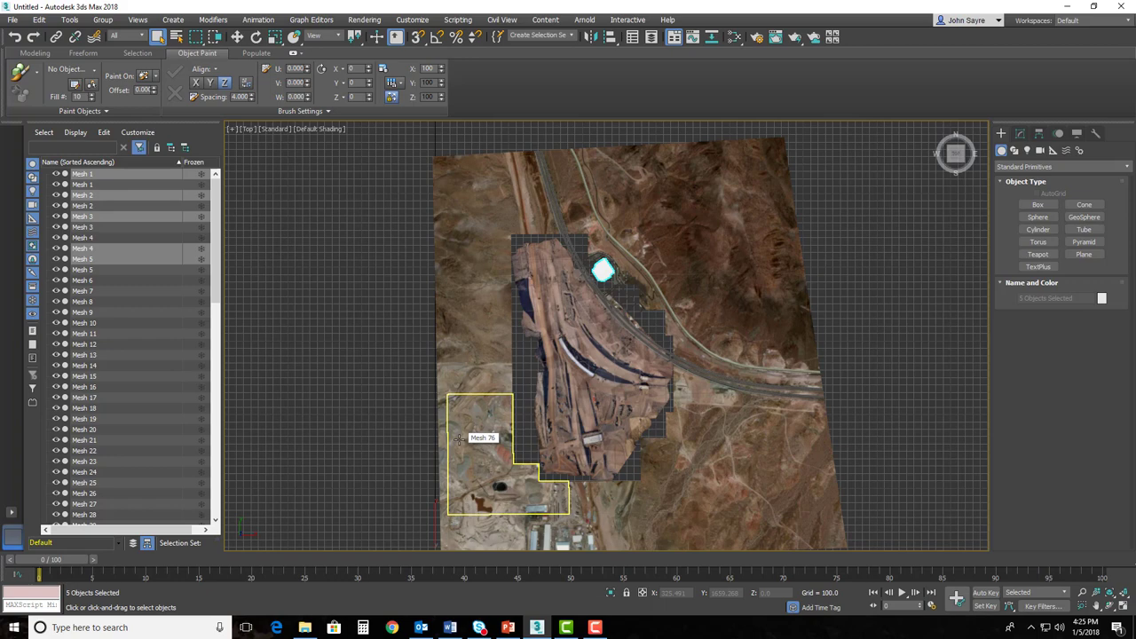
# Step: Start Save As and browse to D:\Projects 2018\VR Level One Workflow Videos
pyautogui.click(12, 20)
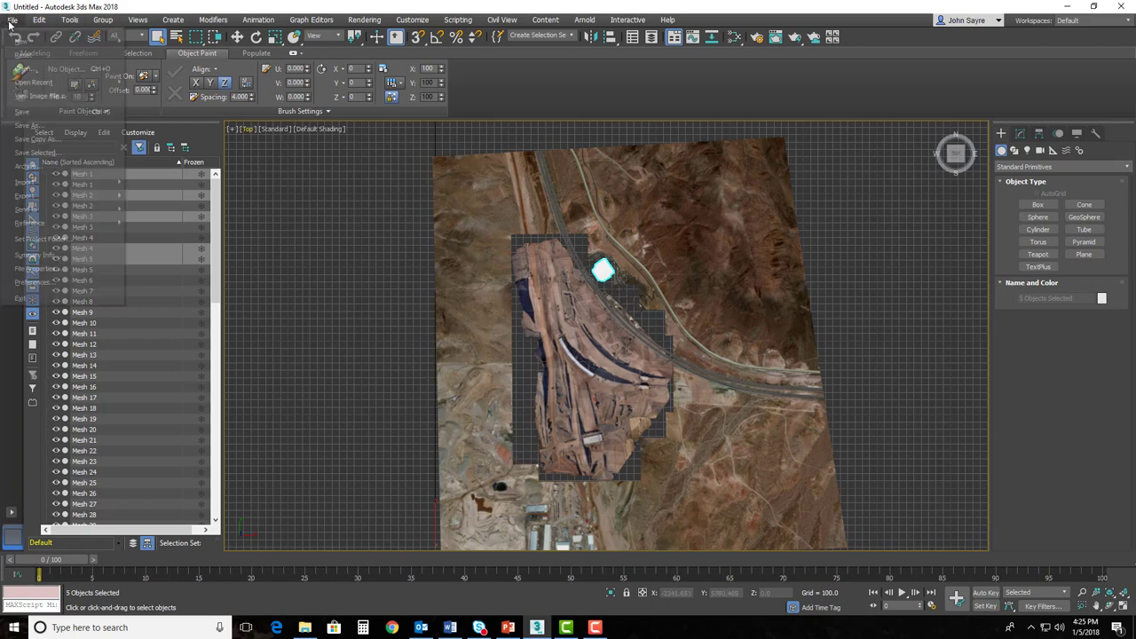
pyautogui.click(46, 113)
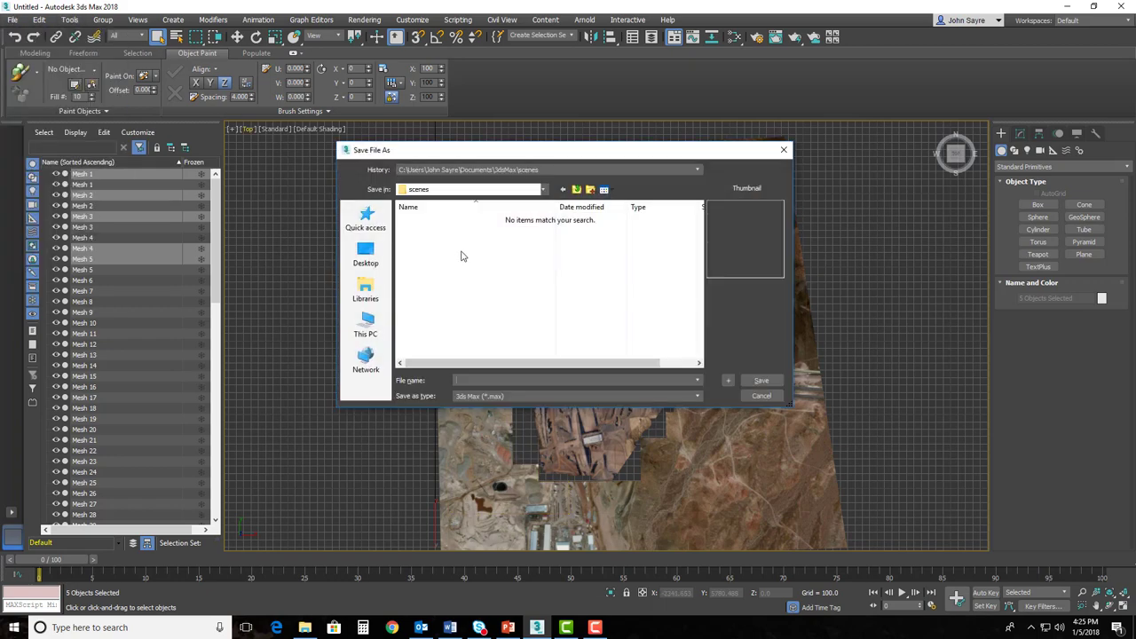
pyautogui.click(543, 189)
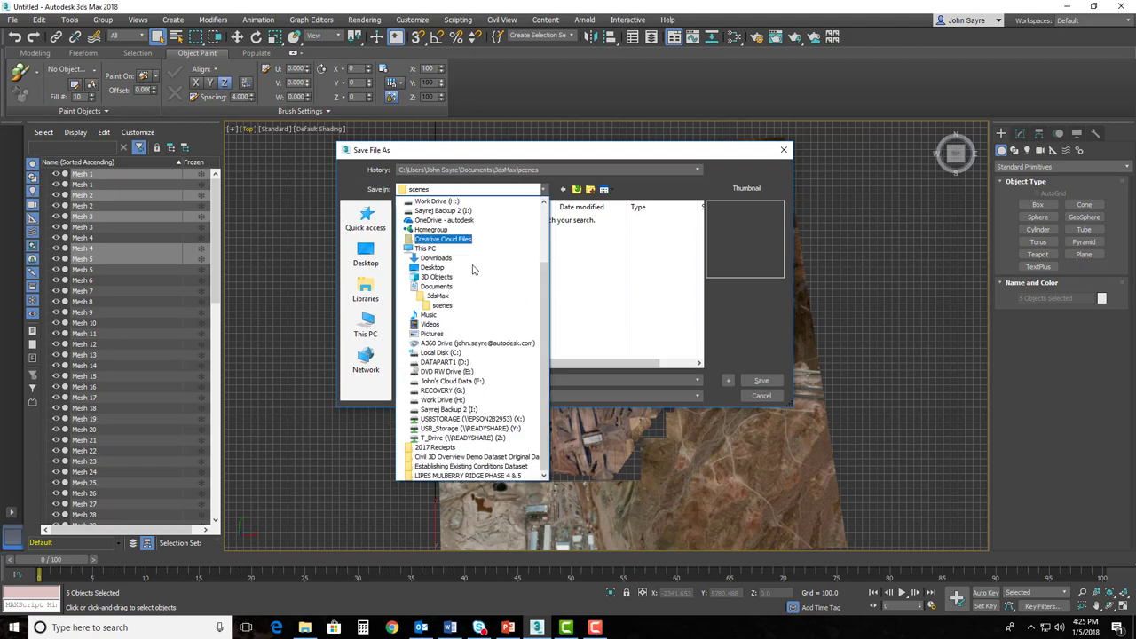
pyautogui.click(456, 361)
pyautogui.scroll(-10, 476, 308)
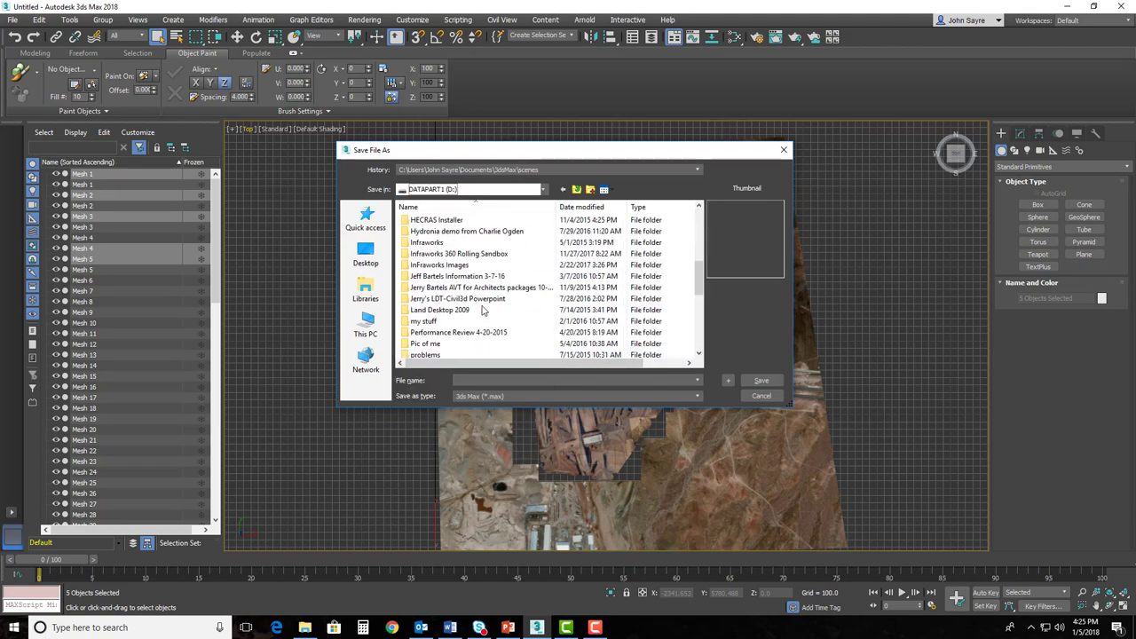
pyautogui.doubleClick(476, 309)
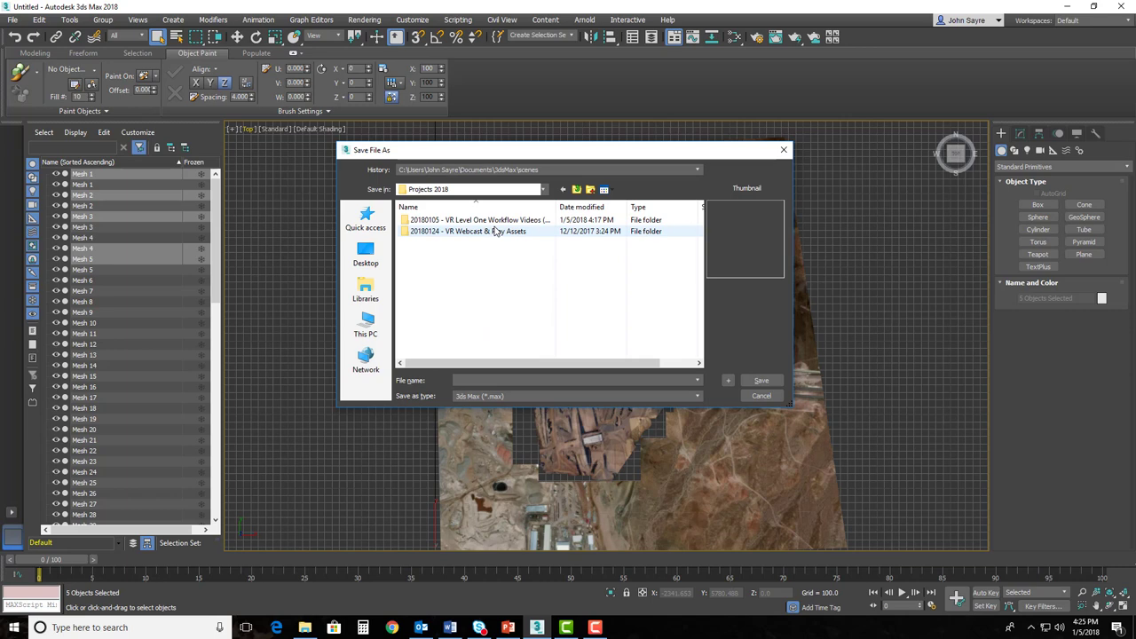
pyautogui.click(497, 222)
pyautogui.doubleClick(497, 222)
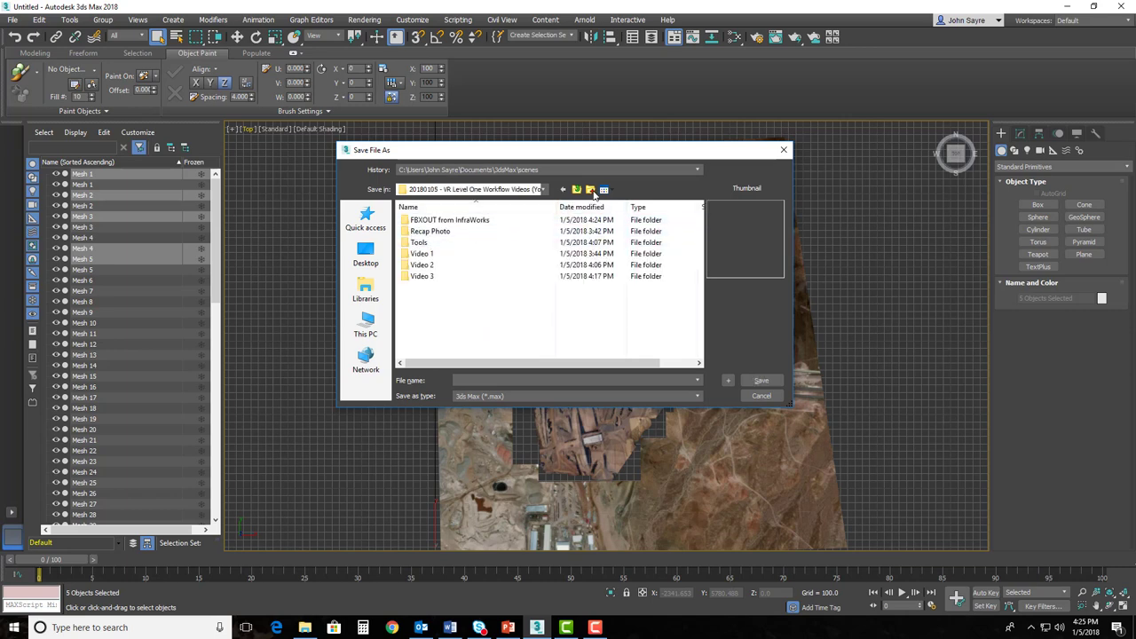
# Step: Create a '3ds max Model' folder there and save the scene into it as Ndot.max
pyautogui.hotkey('ctrl', 'shift', 'n')
pyautogui.write('3')
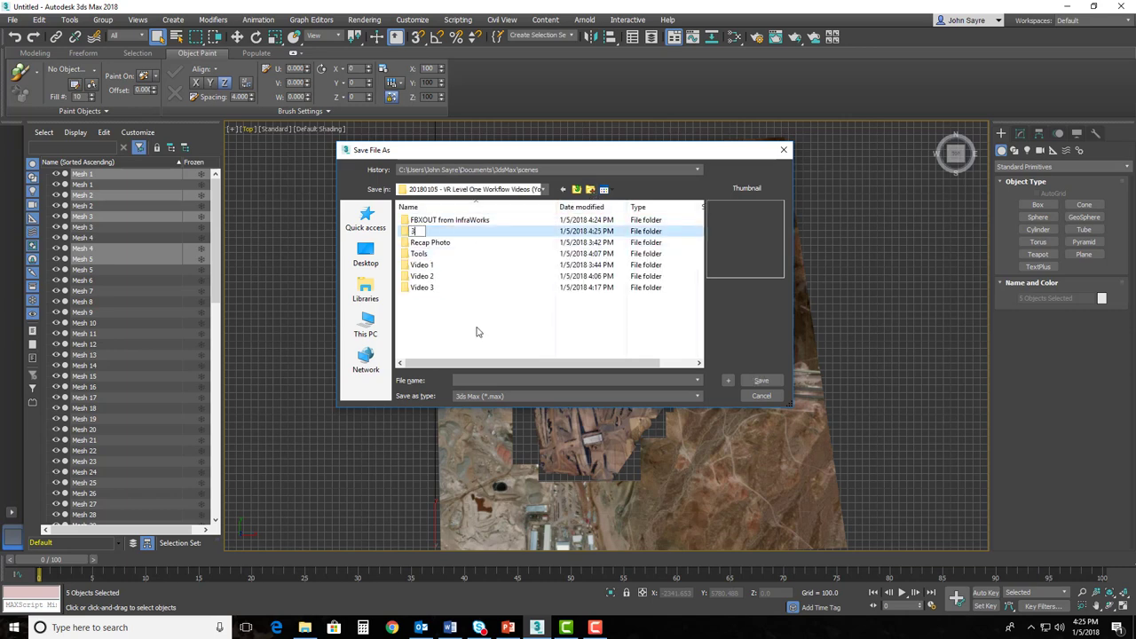
pyautogui.write('ds max')
pyautogui.write('Model')
pyautogui.press('Return')
pyautogui.press('Return')
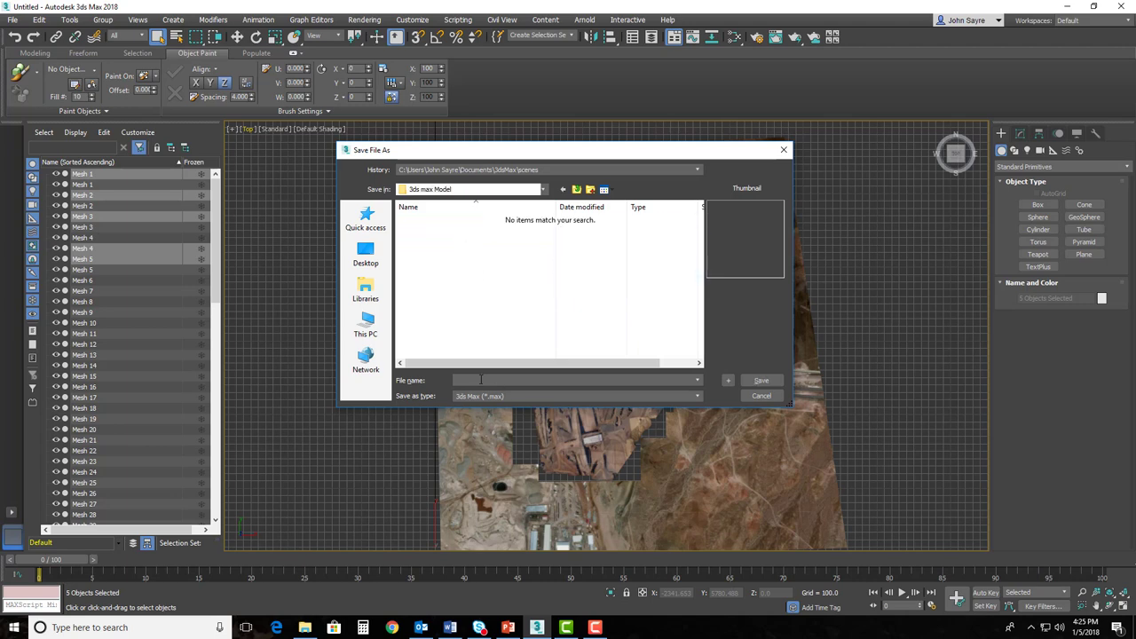
pyautogui.click(480, 380)
pyautogui.write('Ndot')
pyautogui.press('Return')
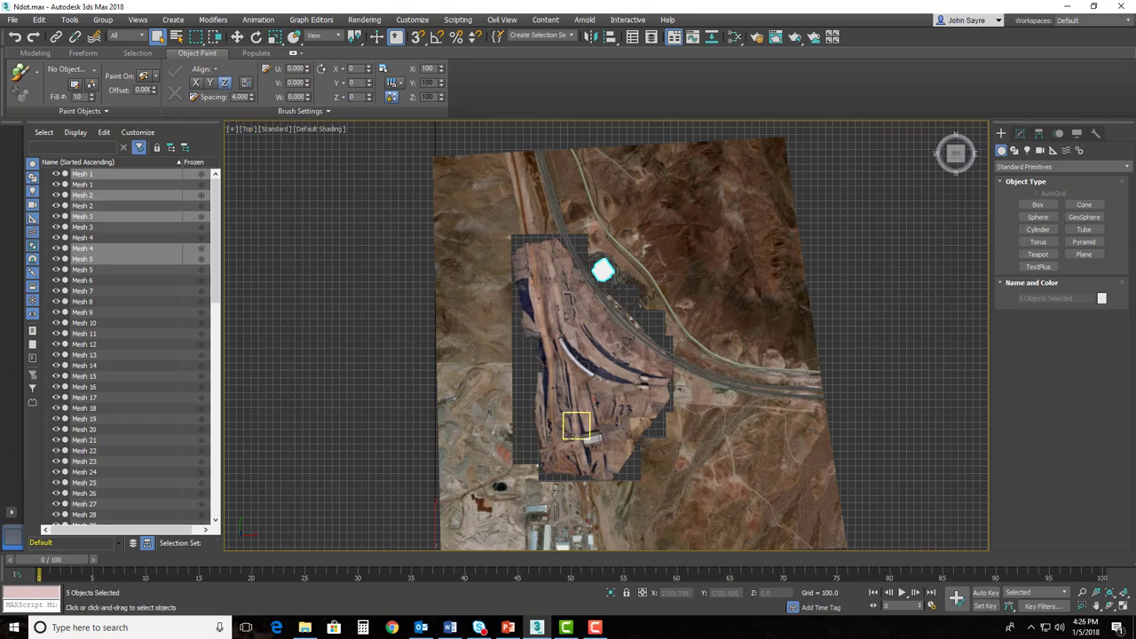
pyautogui.moveTo(575, 425); pyautogui.dragTo(545, 404, button='middle')
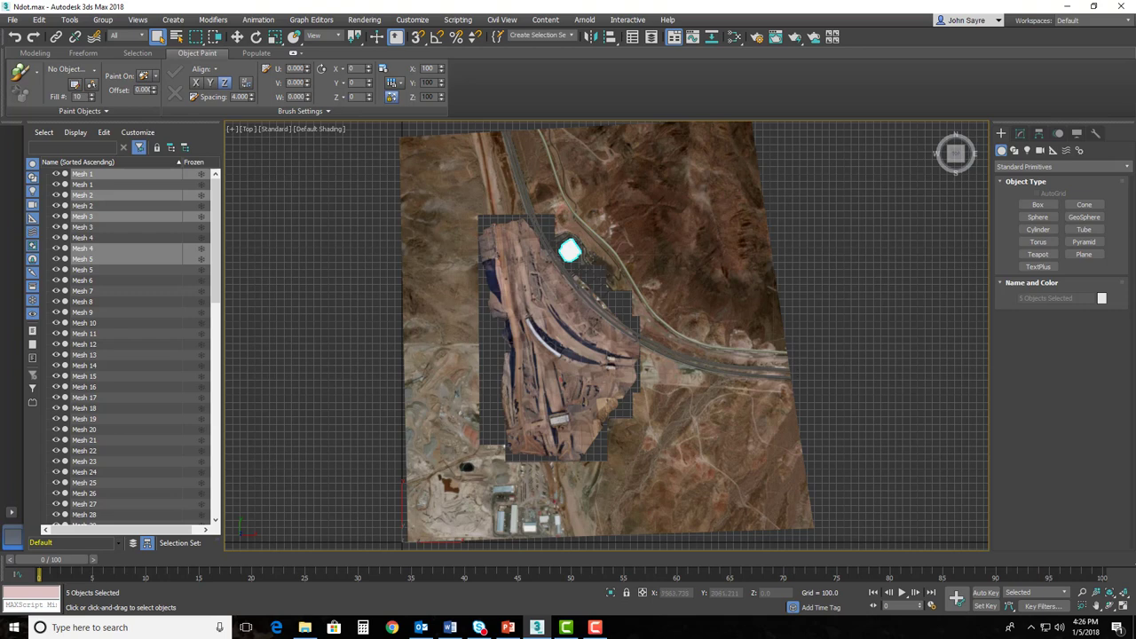
# Step: Run the Fix_Infraworks_Mesh script by dragging it from Explorer into the viewport, opening the Meshinator
pyautogui.click(305, 627)
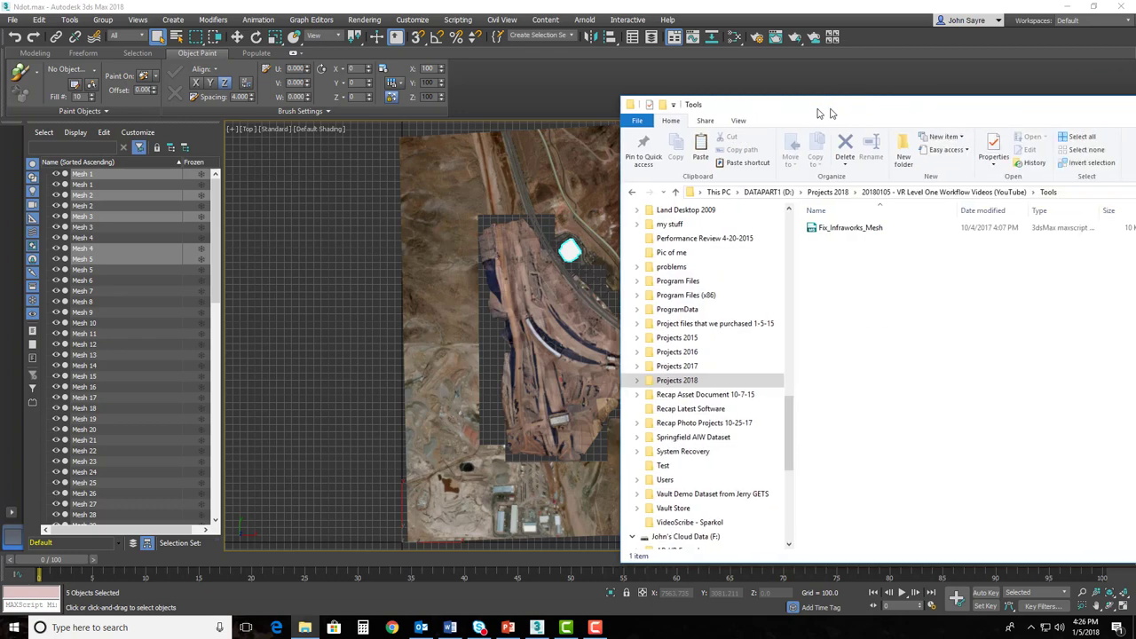
pyautogui.click(780, 229)
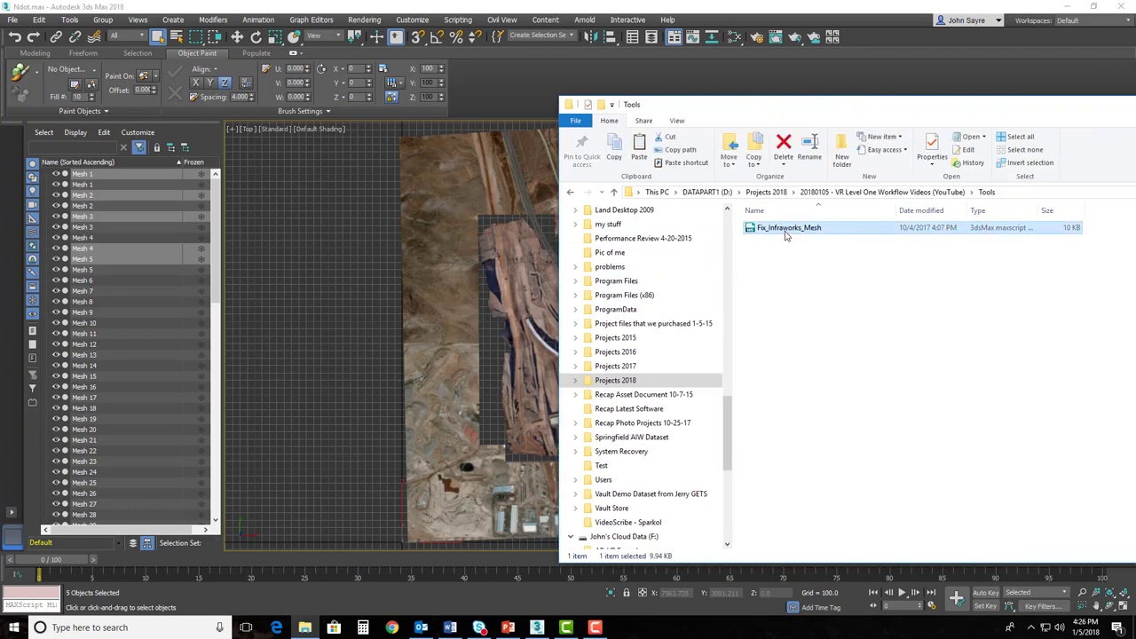
pyautogui.click(569, 251)
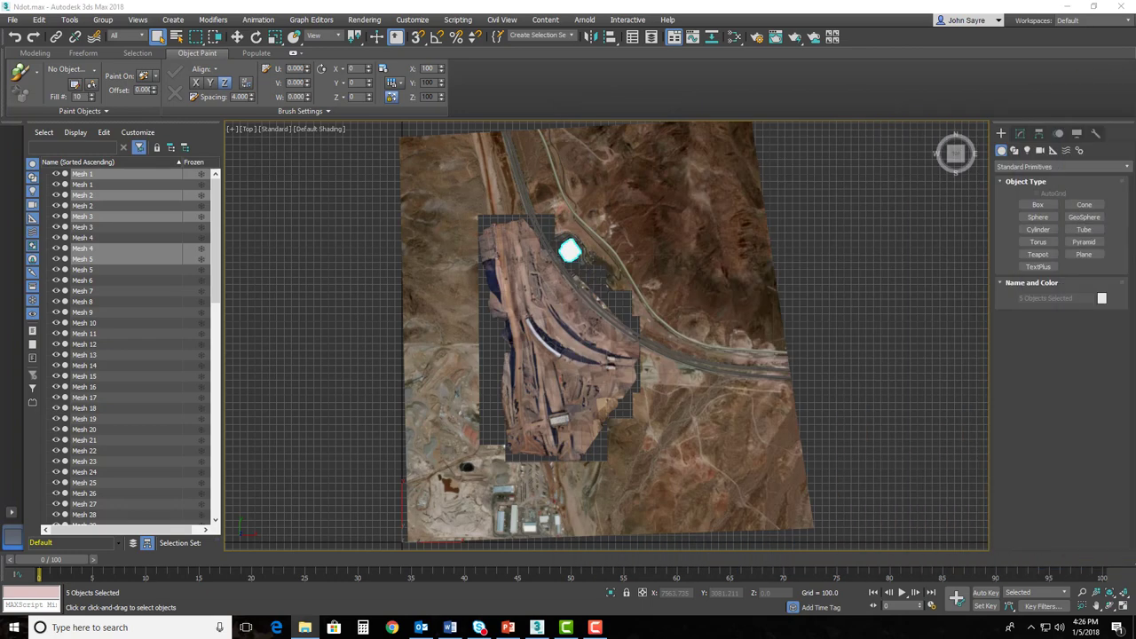
pyautogui.moveTo(568, 251); pyautogui.dragTo(522, 327)
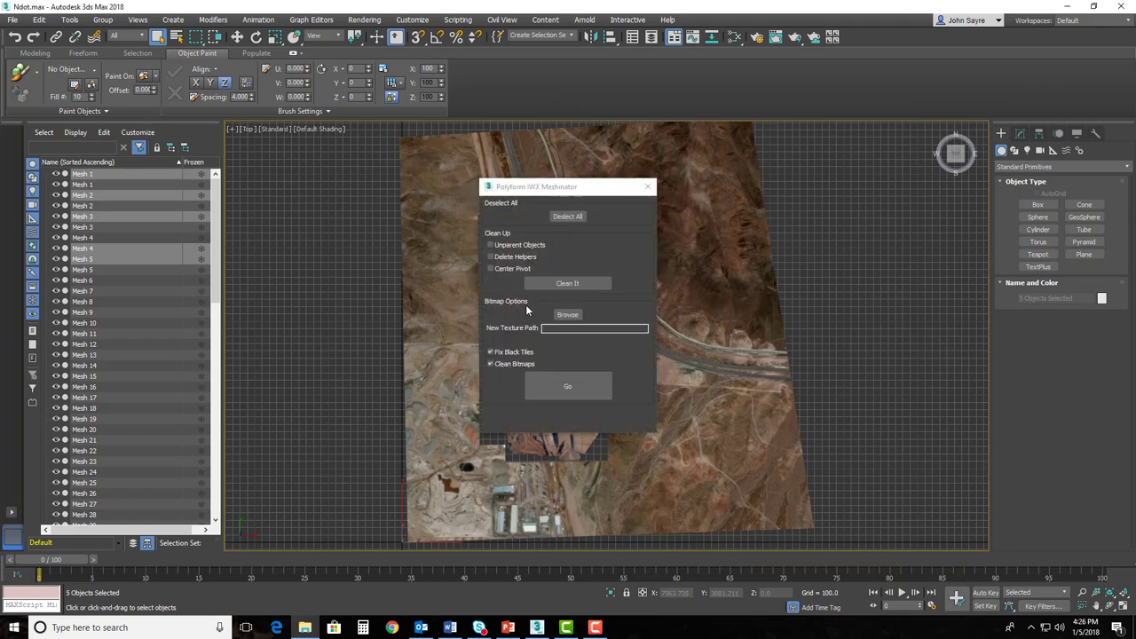
pyautogui.moveTo(564, 189); pyautogui.dragTo(233, 207)
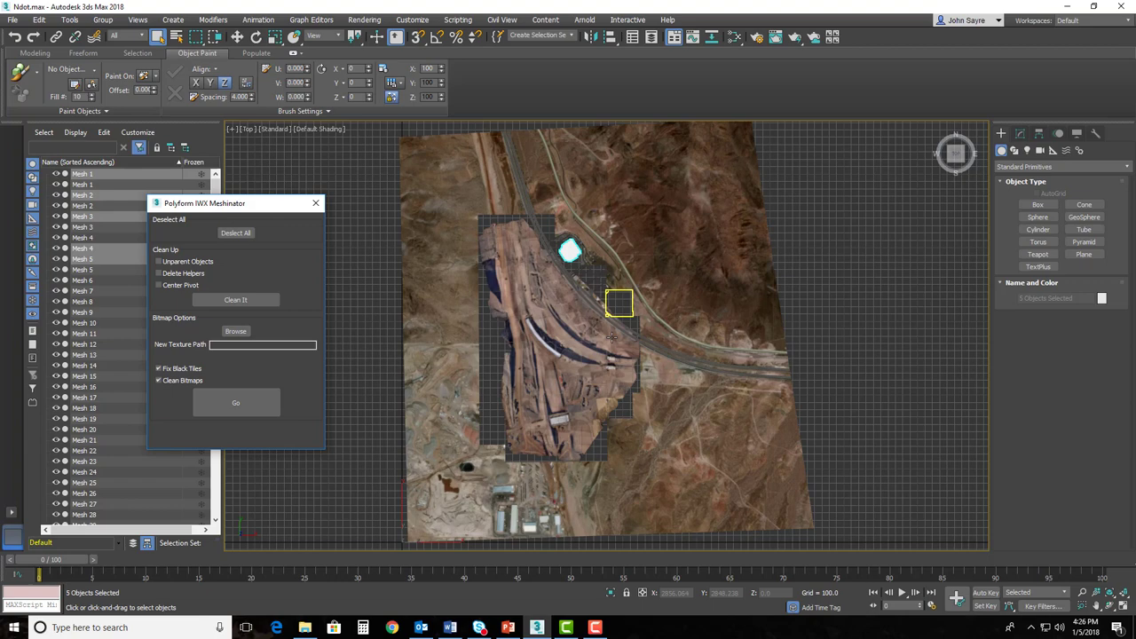
pyautogui.scroll(-5, 612, 337)
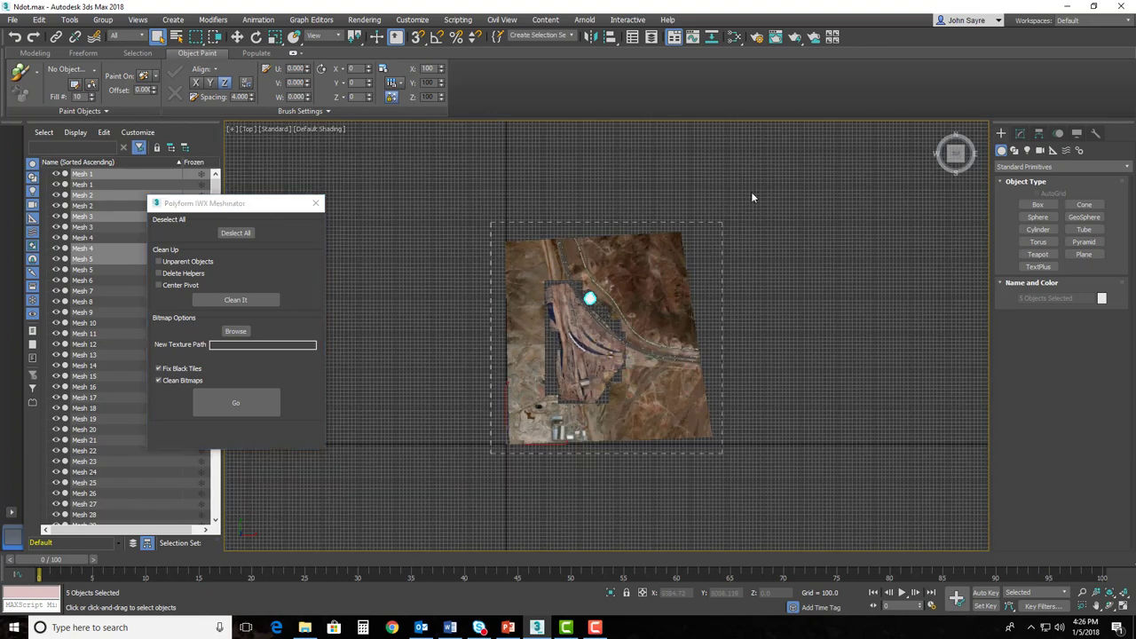
# Step: Select all 89 meshes and enable Unparent Objects, Delete Helpers and Center Pivot
pyautogui.hotkey('ctrl', 'a')
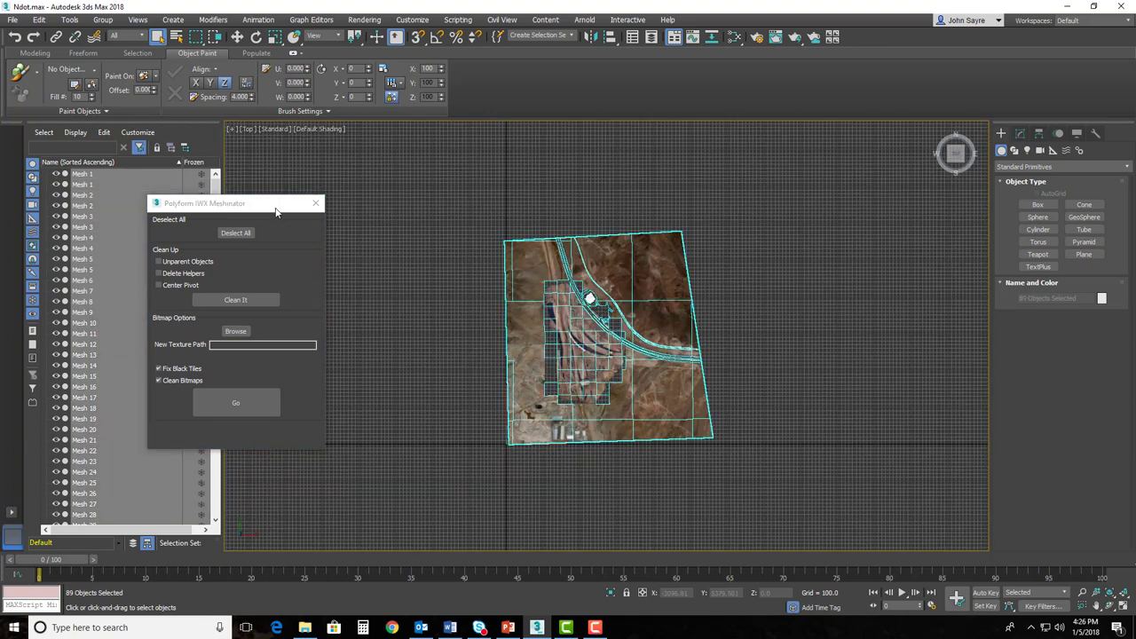
pyautogui.moveTo(275, 210); pyautogui.dragTo(402, 210)
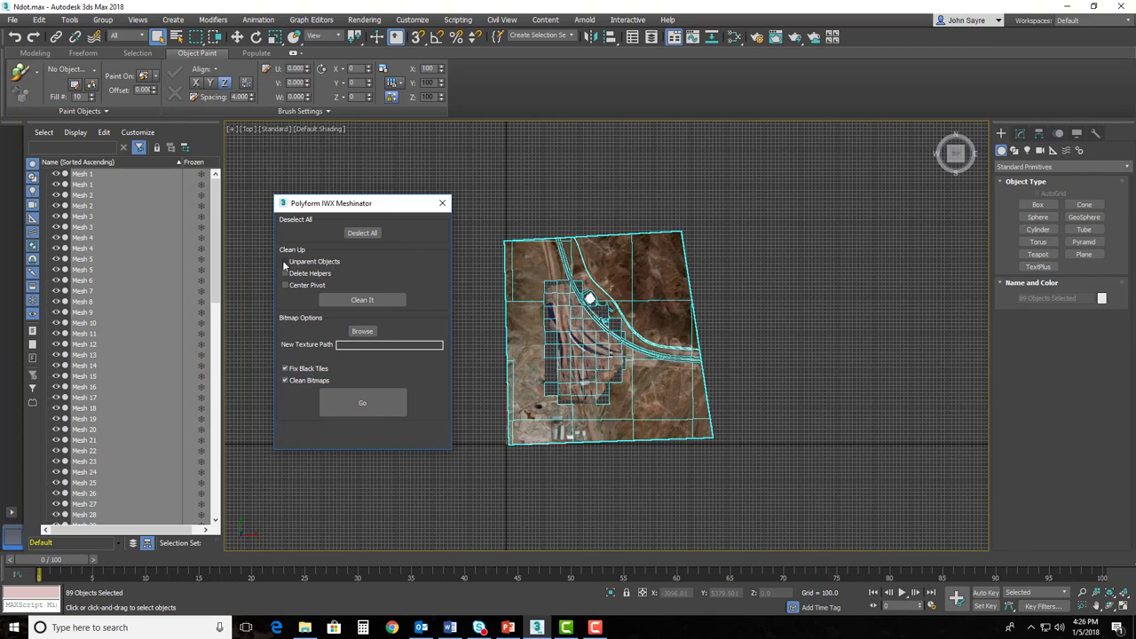
pyautogui.click(285, 263)
pyautogui.click(286, 274)
pyautogui.click(287, 286)
# Step: Browse for a texture path and navigate to the VR Level One Workflow Videos folder on D:
pyautogui.click(364, 330)
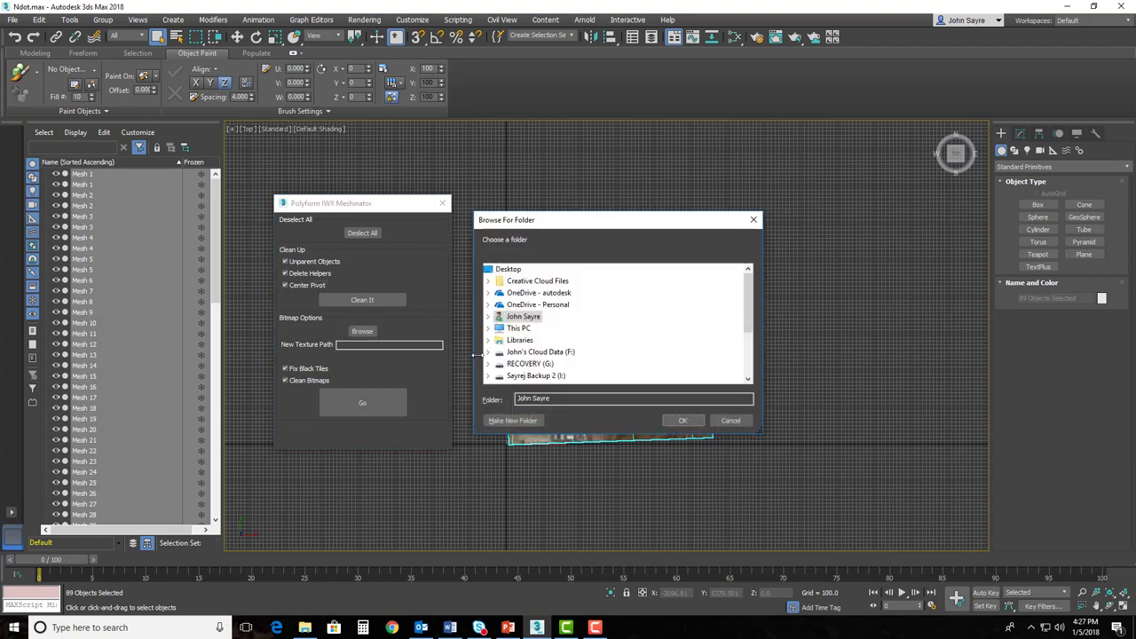
pyautogui.moveTo(748, 322); pyautogui.dragTo(746, 340)
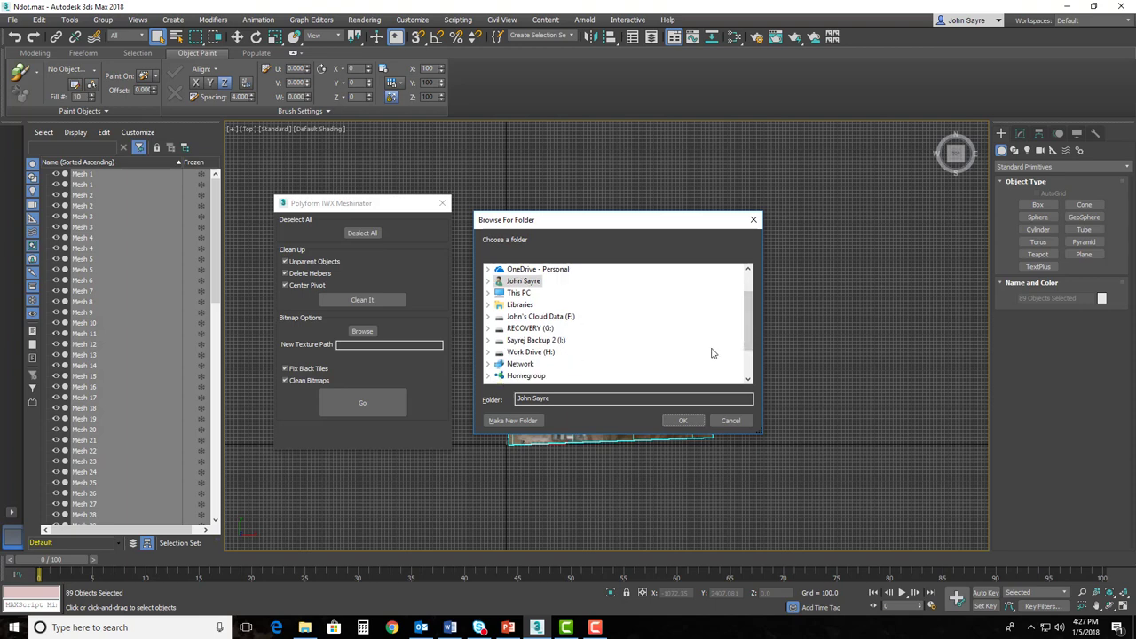
pyautogui.click(488, 293)
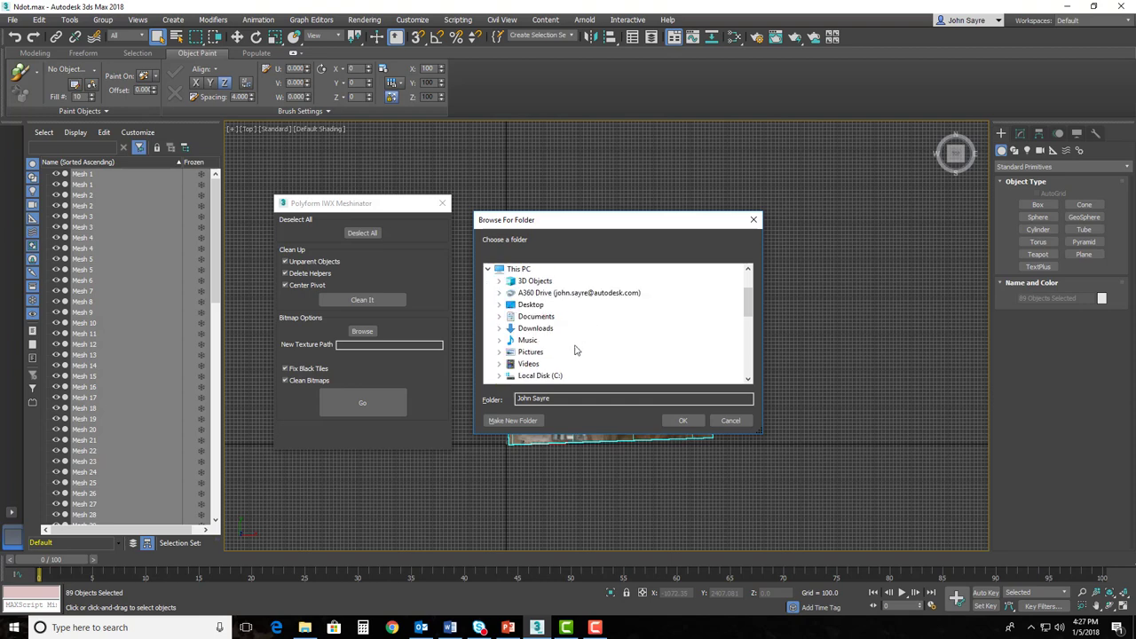
pyautogui.moveTo(752, 300); pyautogui.dragTo(747, 342)
pyautogui.doubleClick(559, 328)
pyautogui.doubleClick(625, 362)
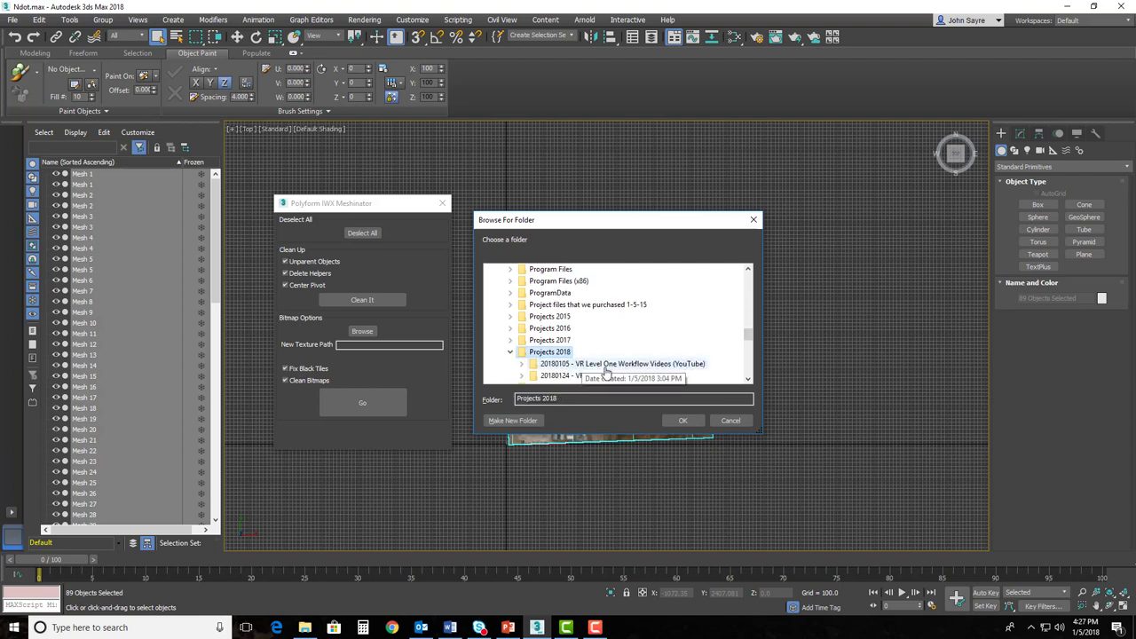
pyautogui.doubleClick(606, 365)
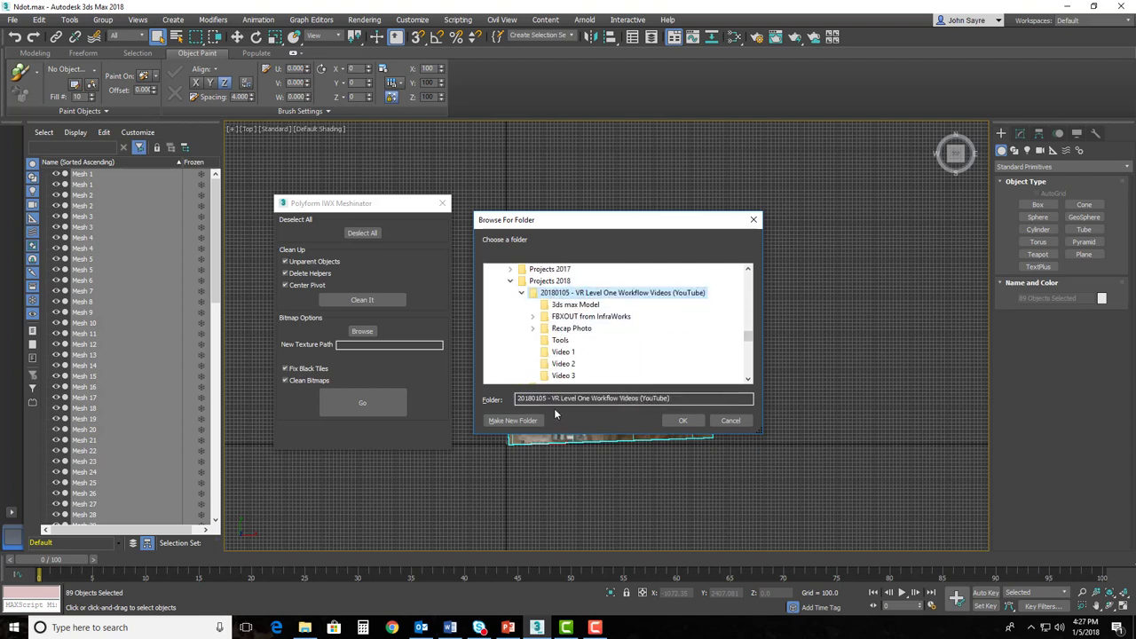
# Step: Create a New Textures folder and set it as the Meshinator's texture path
pyautogui.click(515, 420)
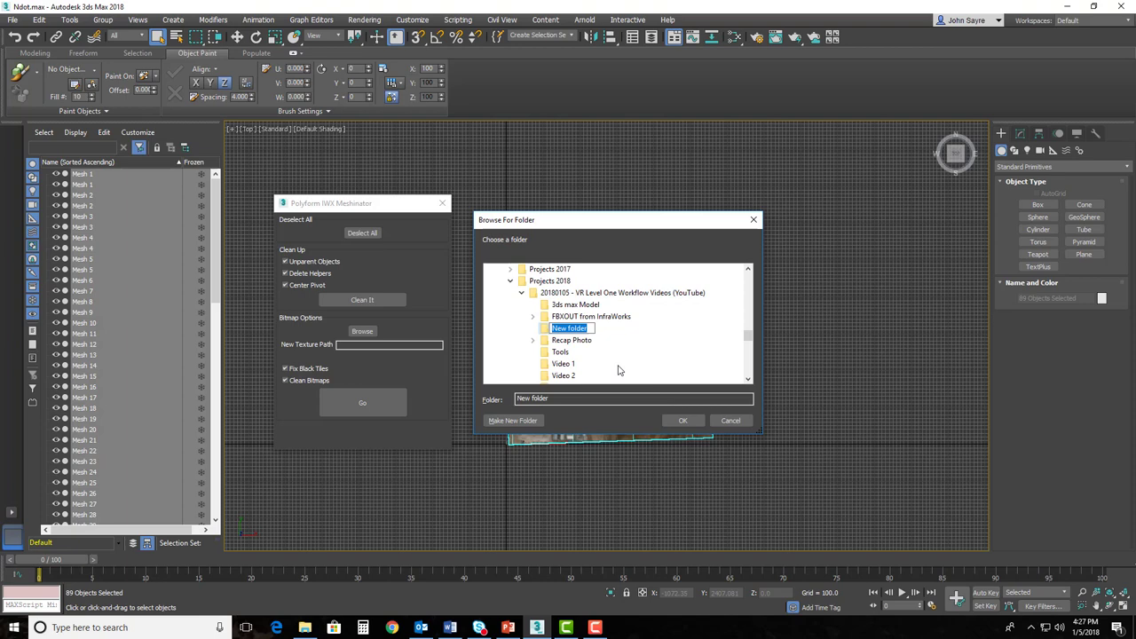
pyautogui.write('New Textures')
pyautogui.press('Return')
pyautogui.doubleClick(577, 342)
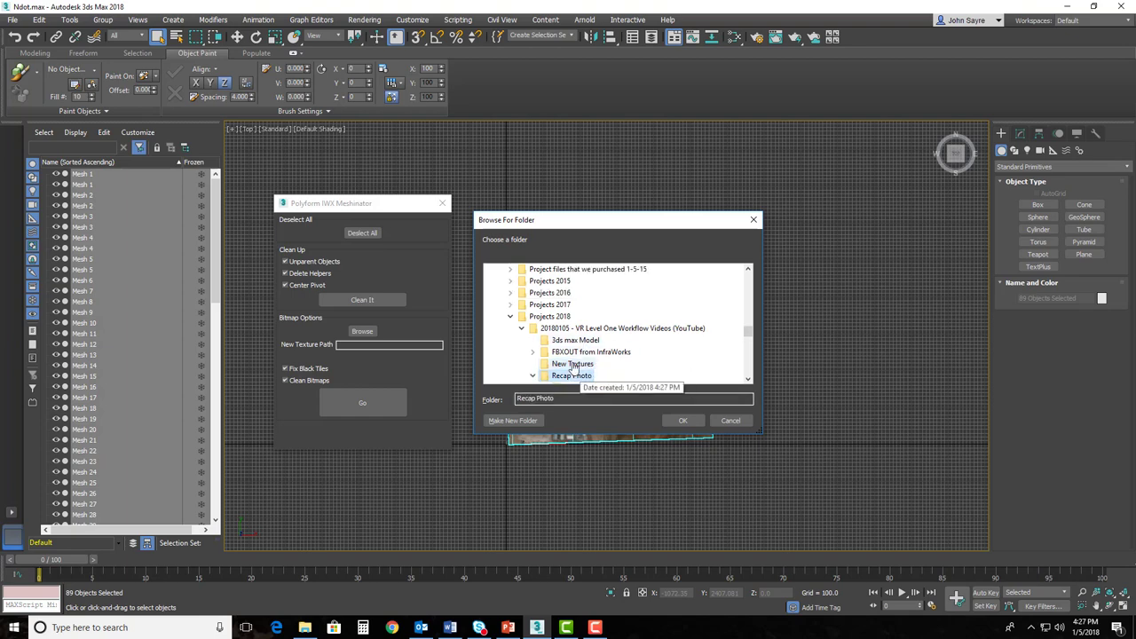
pyautogui.click(575, 364)
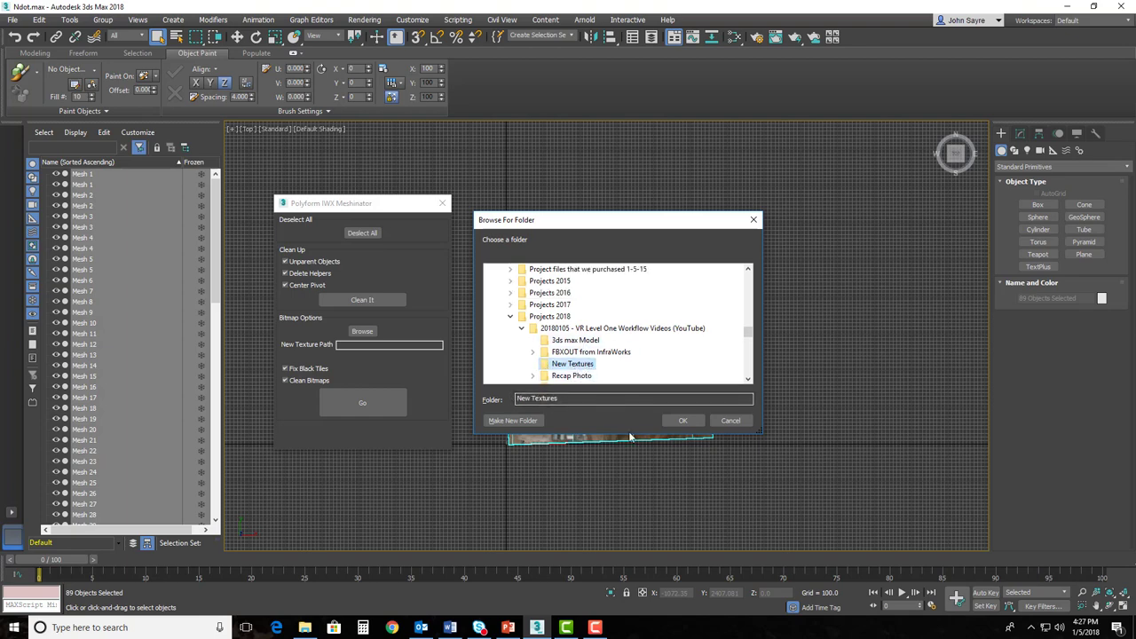
pyautogui.click(682, 421)
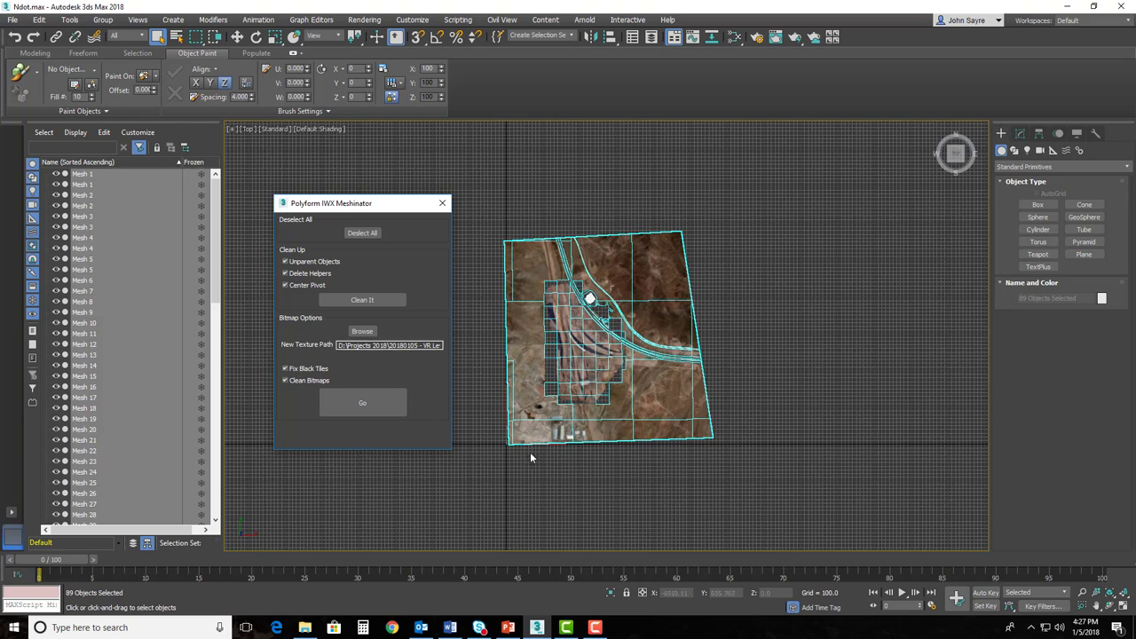
# Step: Run the Meshinator, copying 86 texture files into New Textures and renaming meshes after them
pyautogui.press('F10')
pyautogui.click(360, 401)
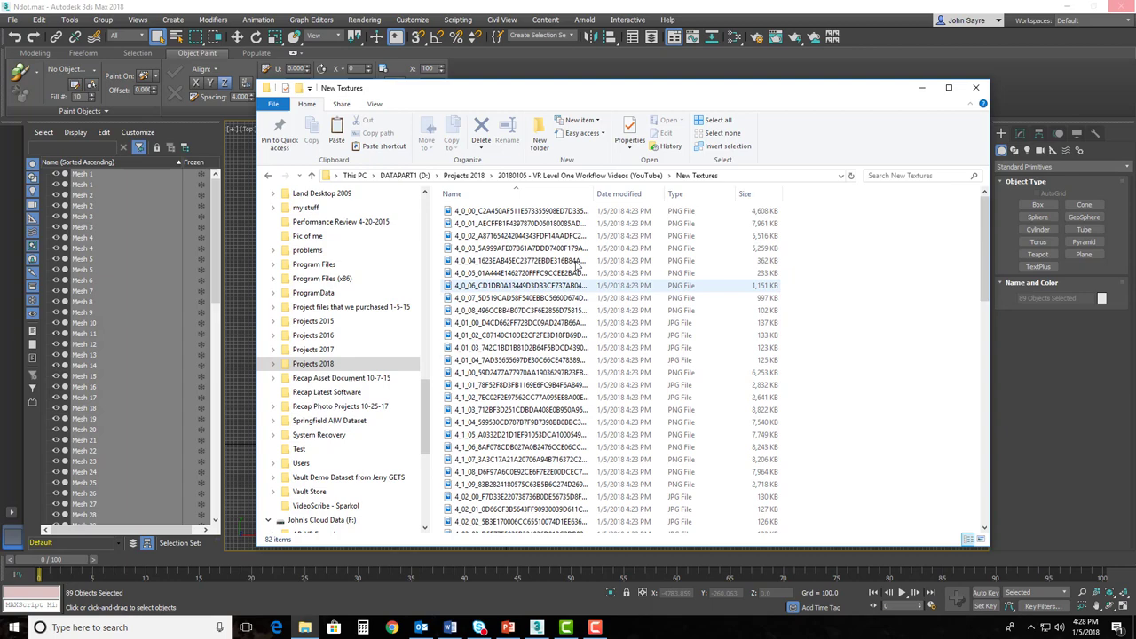
pyautogui.doubleClick(593, 194)
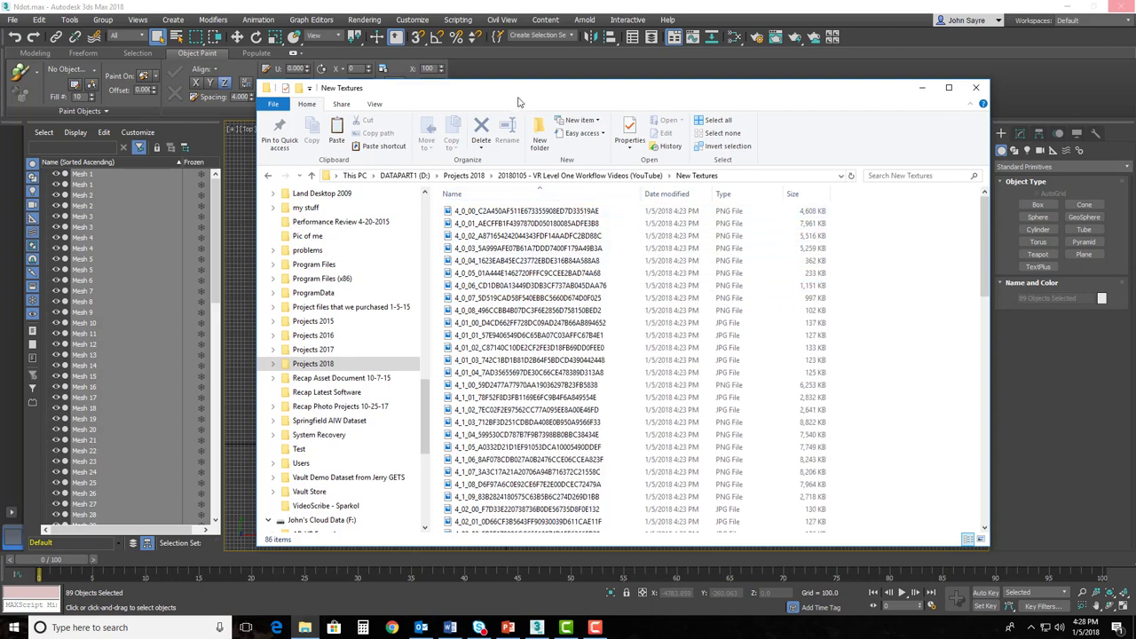
pyautogui.moveTo(507, 95); pyautogui.dragTo(1118, 126)
pyautogui.click(1109, 7)
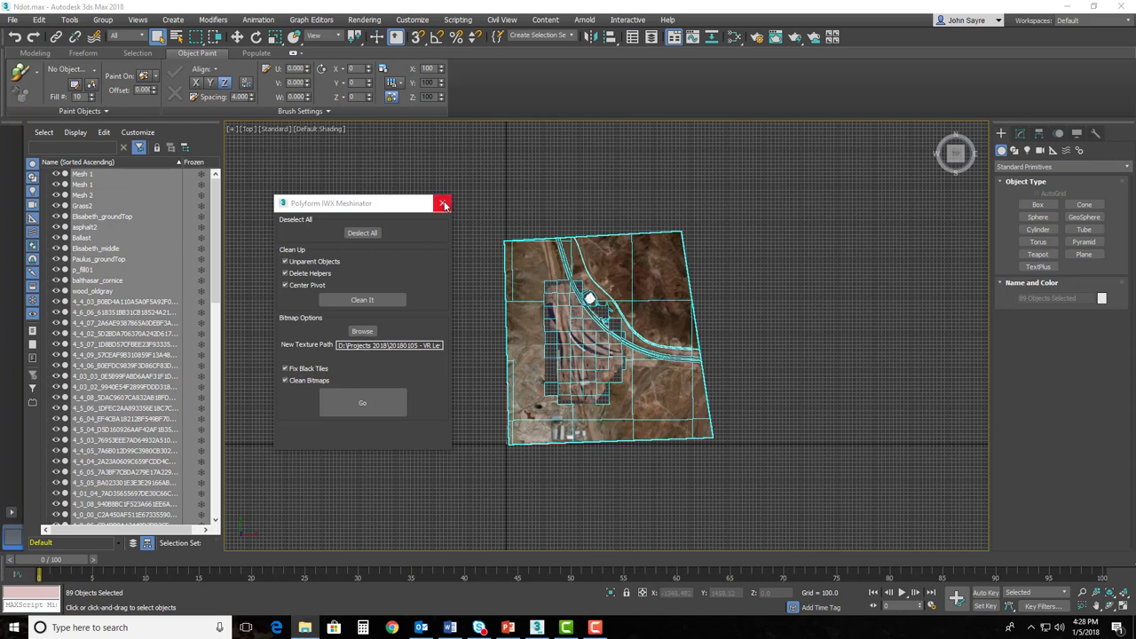
# Step: Close the Meshinator dialog and save Ndot.max with the retextured meshes
pyautogui.click(444, 205)
pyautogui.click(13, 20)
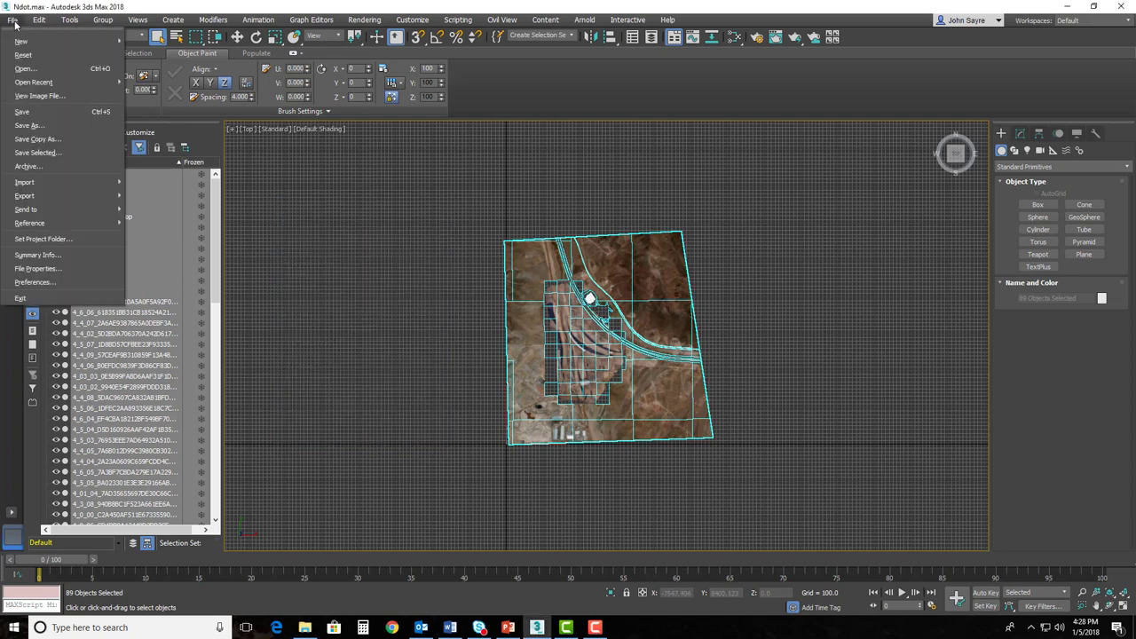
pyautogui.click(37, 112)
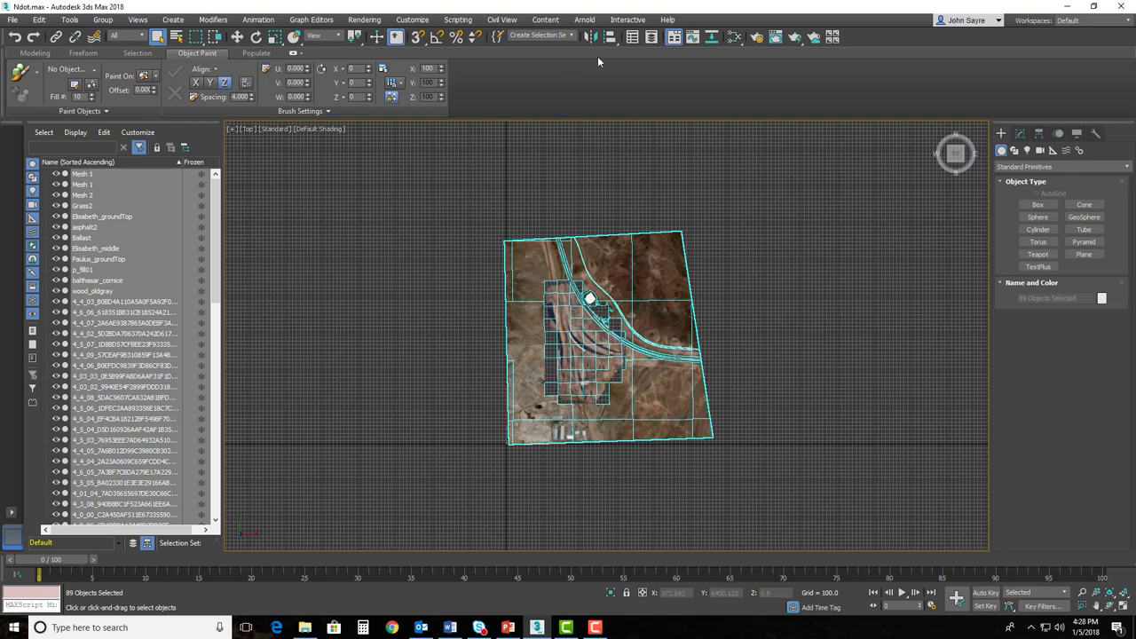
pyautogui.click(630, 21)
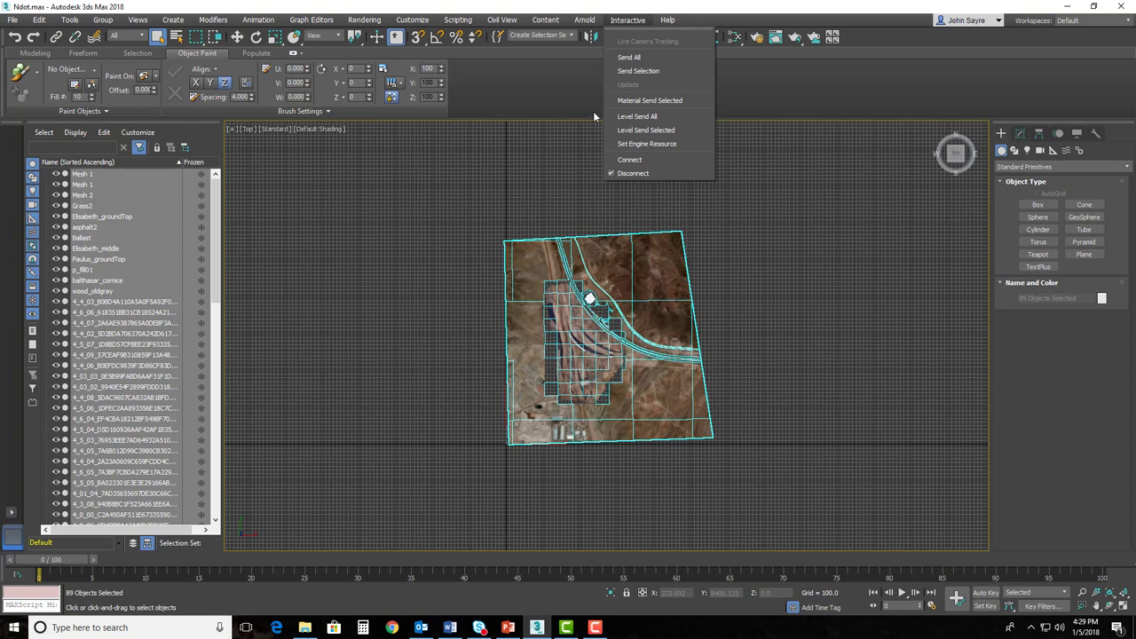
pyautogui.click(455, 309)
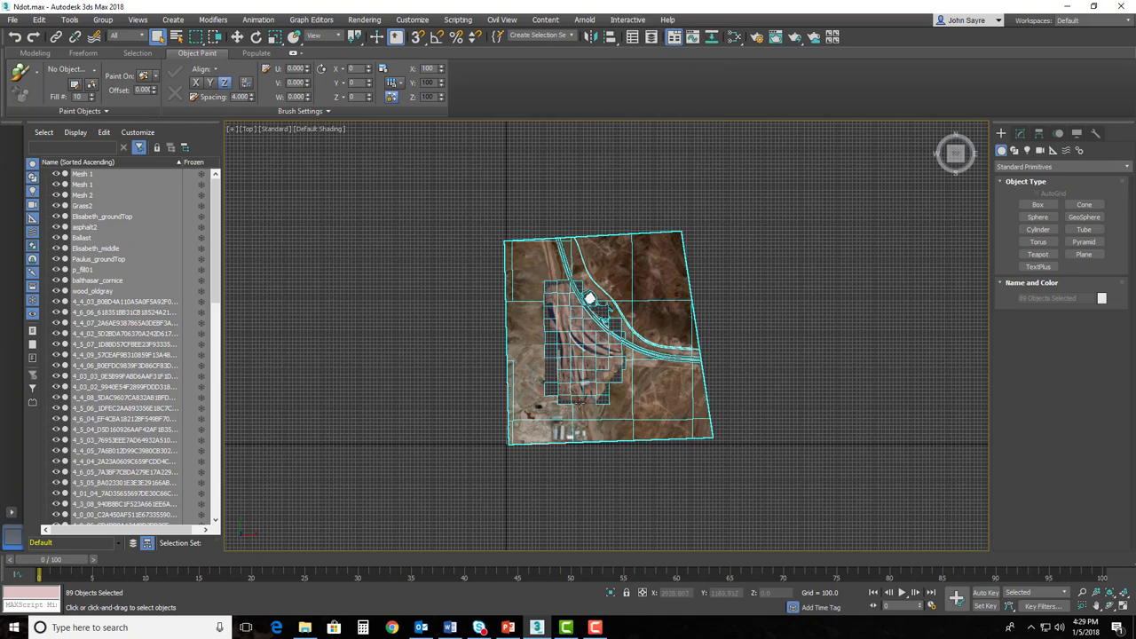